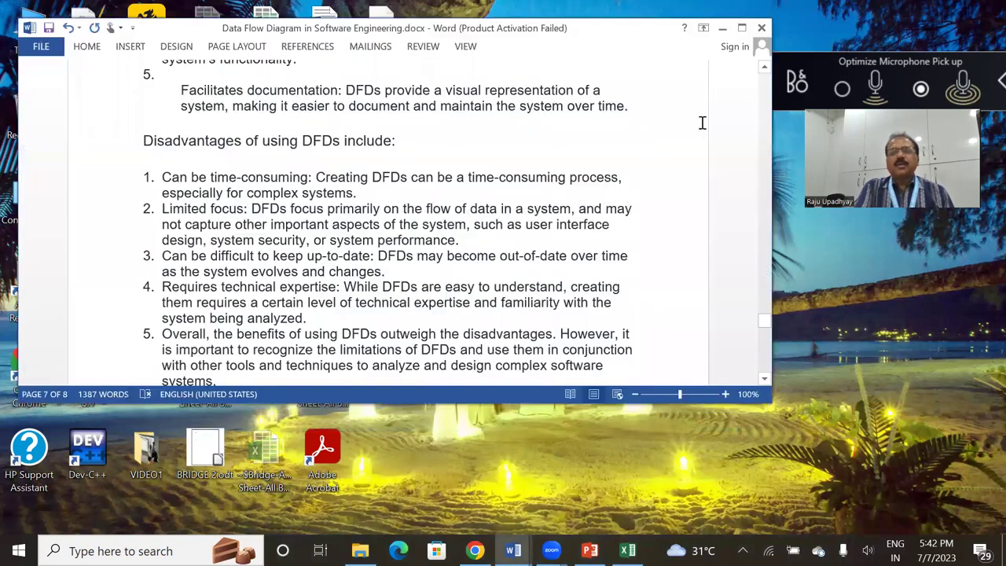
Bring the "C++ & Java Prog.-40 Set" document to the front and minimize the Data Flow Diagram document
mouse_move(508, 542)
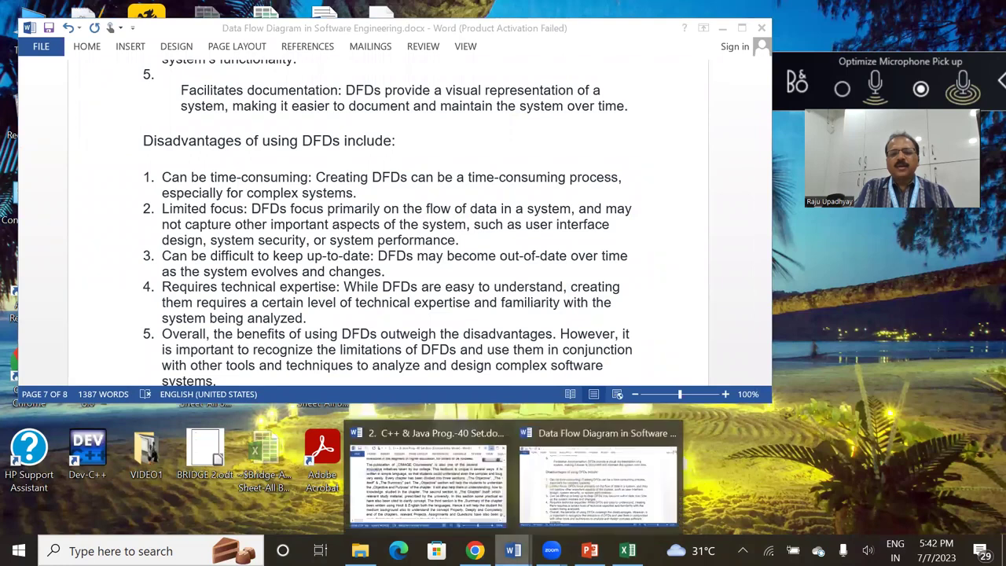
click(445, 436)
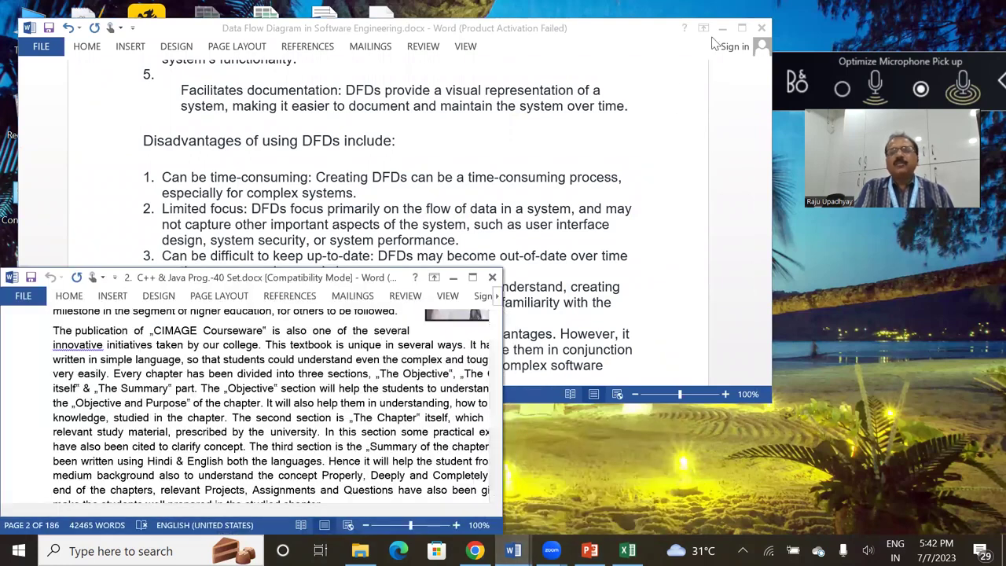
click(724, 29)
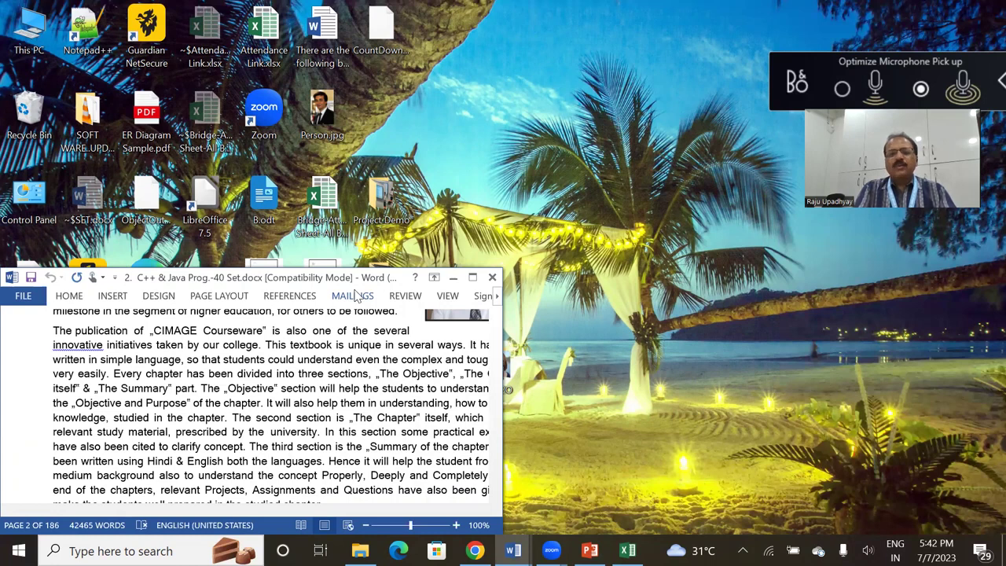
Snap the "C++ & Java Prog.-40 Set" window to fill the right half of the screen, choosing no window for the other half
key(super)
key(super)
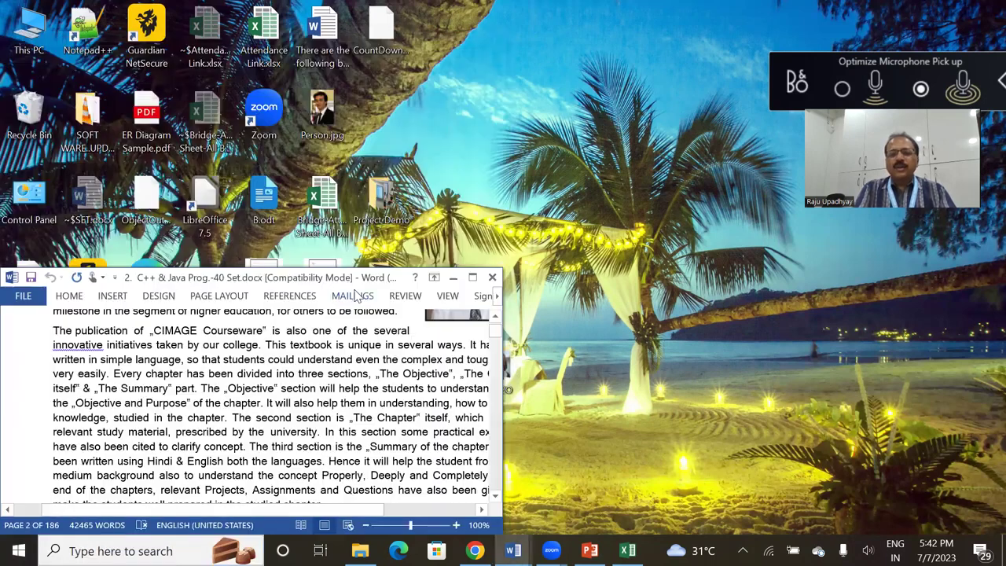
key(super+Right)
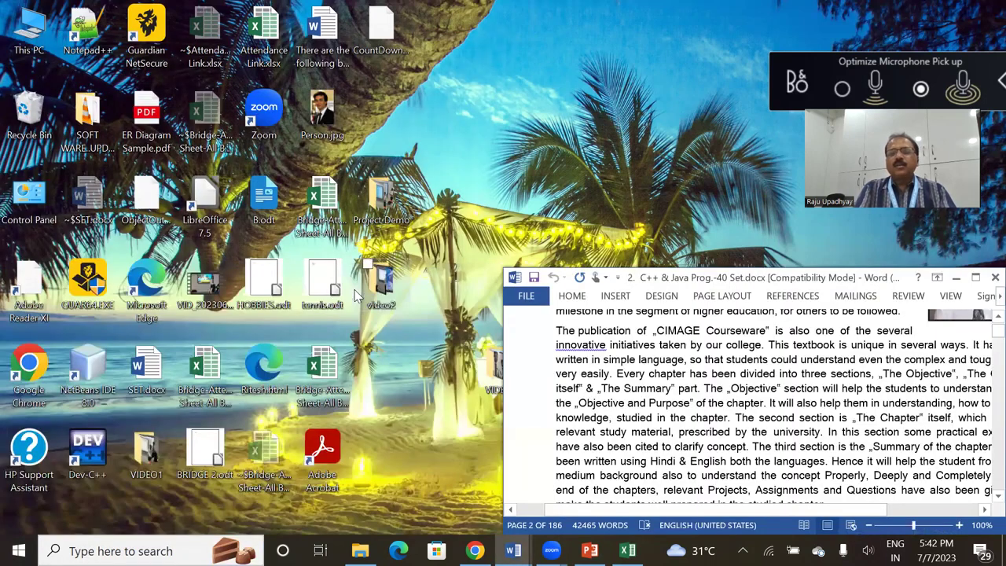
key(super+Up)
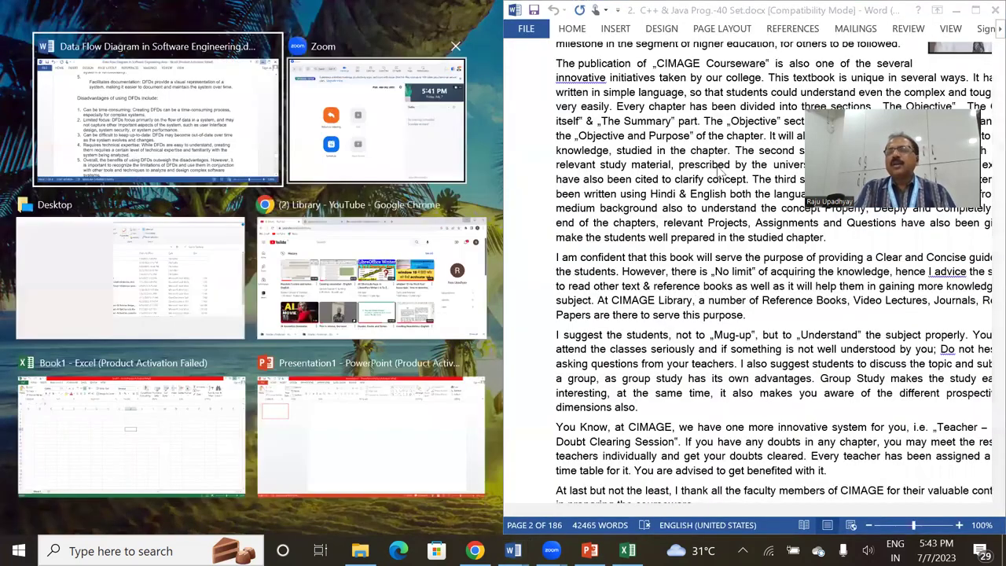
key(Escape)
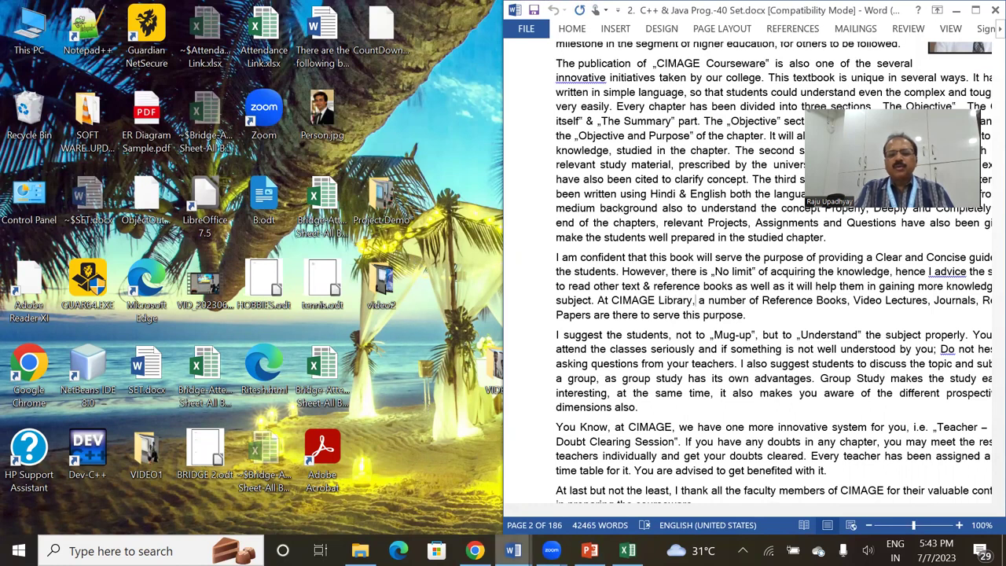
Search Windows for "word", launch Word 2013 and create a blank document
mouse_move(513, 547)
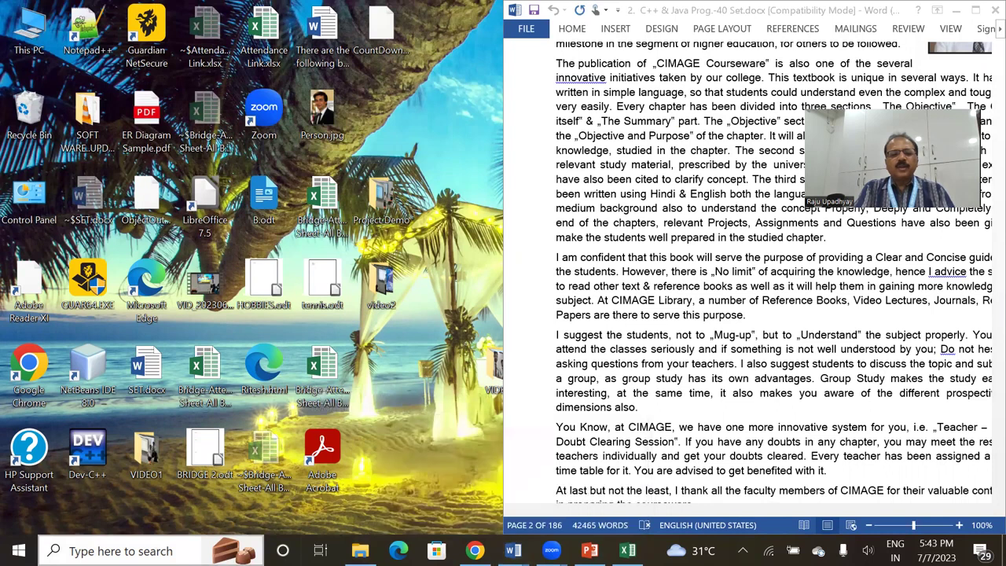
click(118, 552)
text(word)
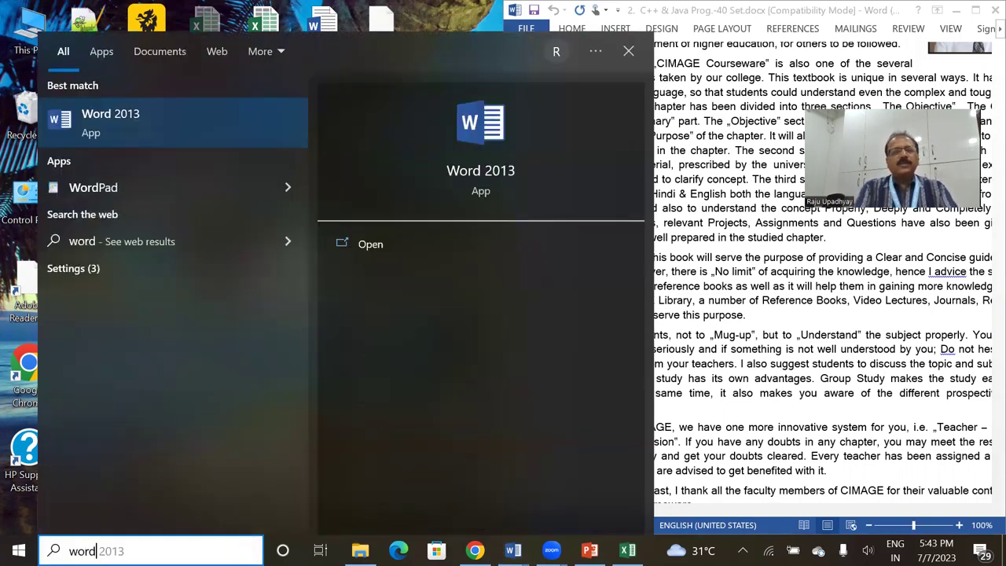
click(155, 129)
click(350, 224)
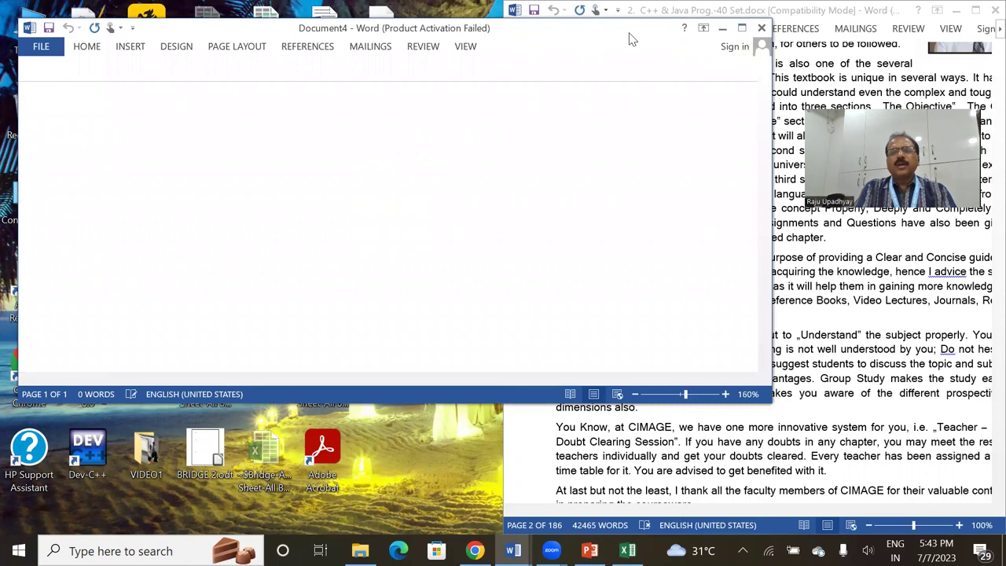
Snap the blank document's window to the left half of the screen, beside the C++ & Java document
click(310, 472)
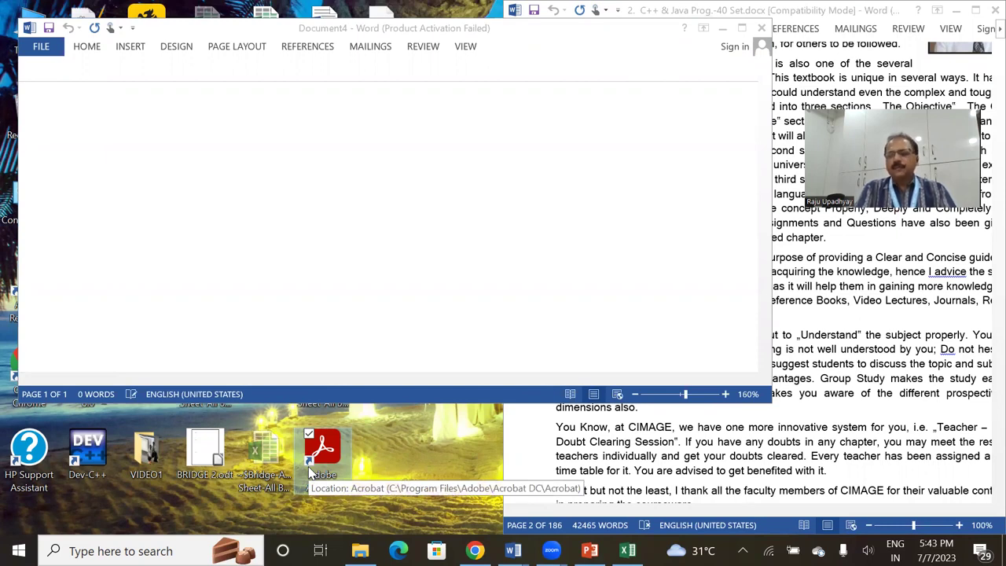
click(334, 29)
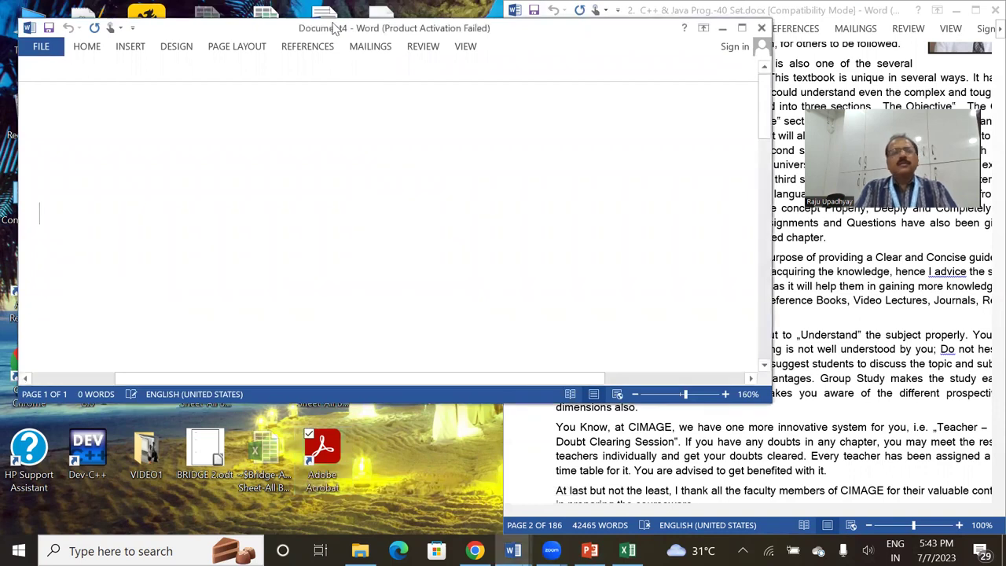
key(super+Left)
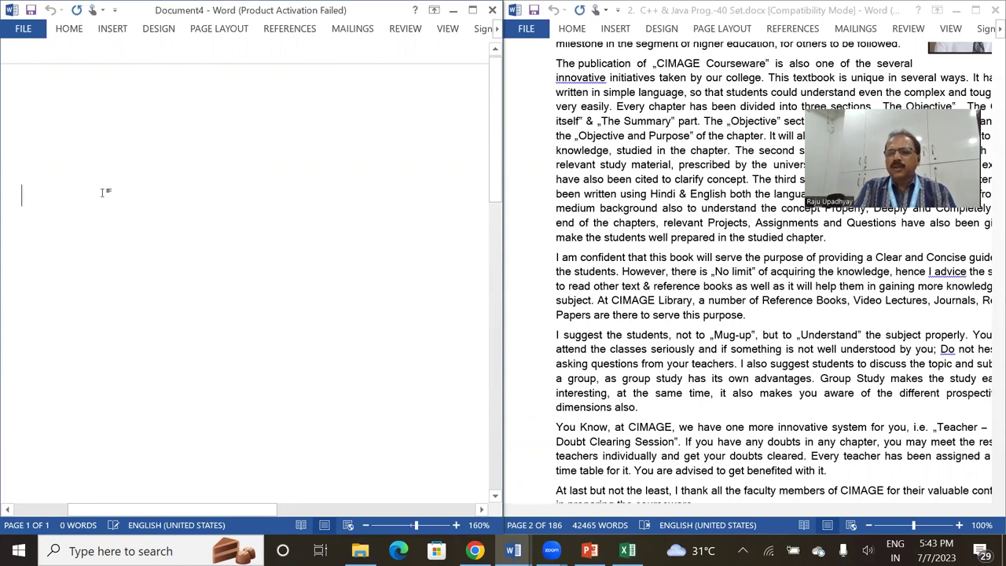
Using the C++ & Java document as reference, enter "The Publication of CIMAGE" in the blank document
key(alt+Tab)
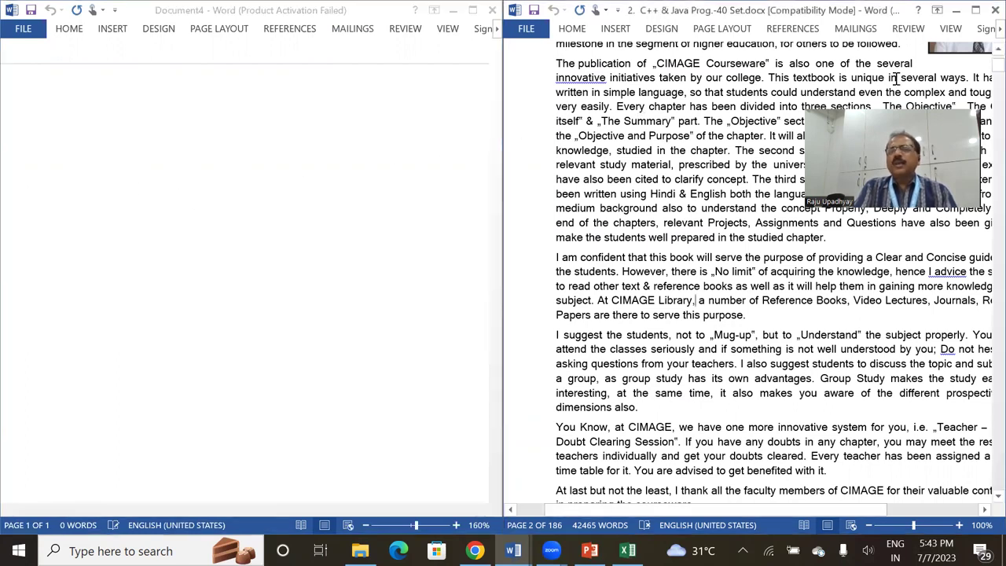
scroll(985, 62, up, 1)
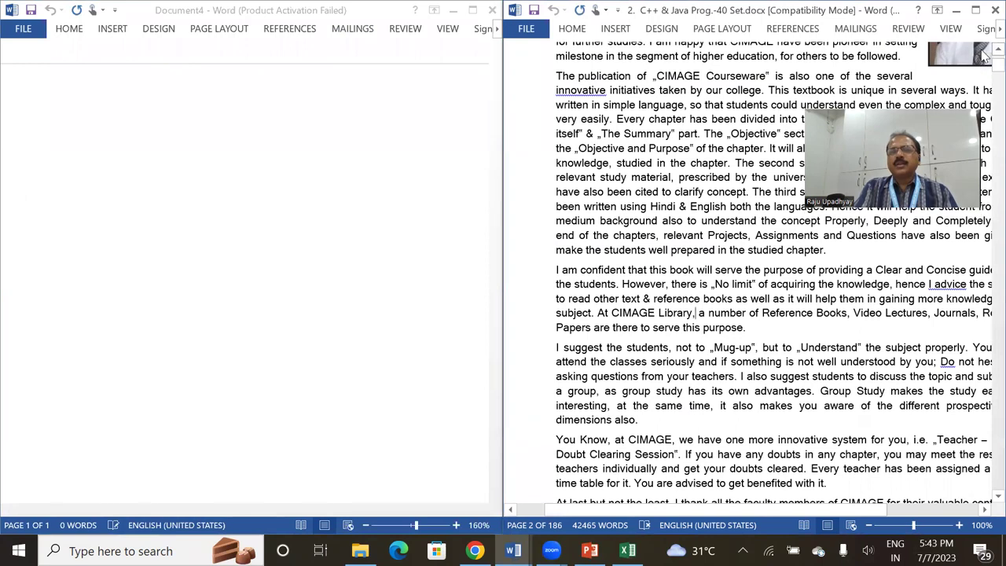
click(153, 119)
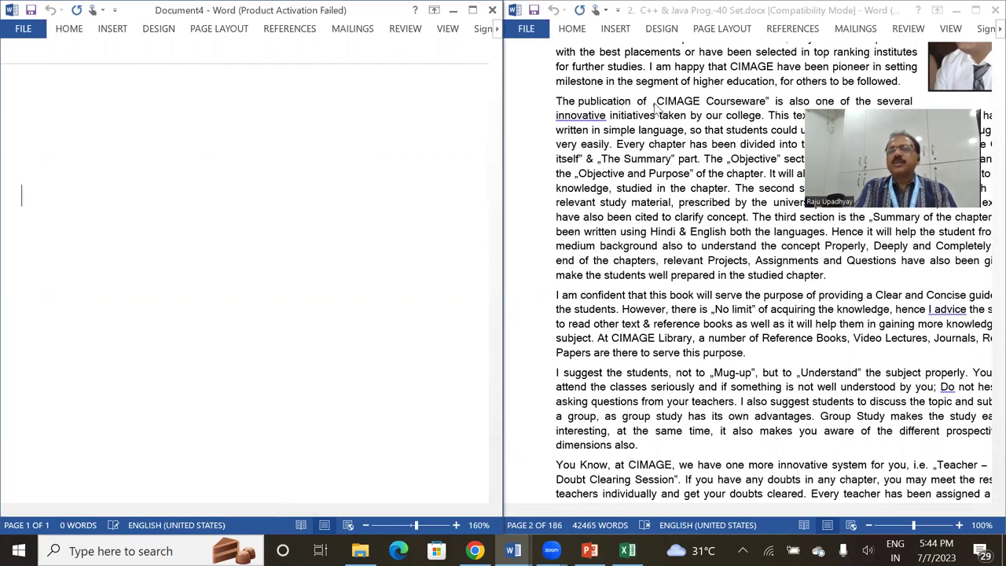
text(The )
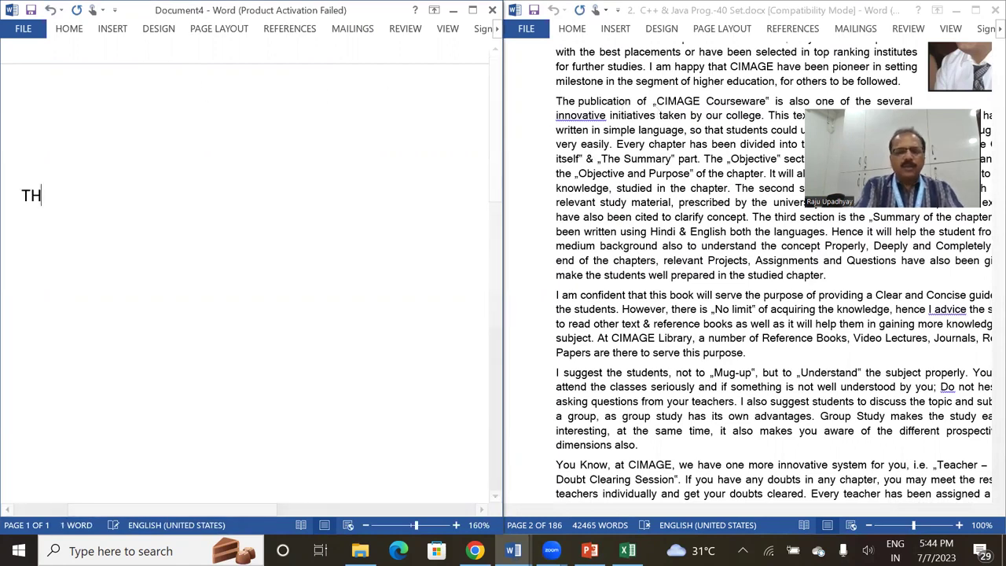
text(Pu)
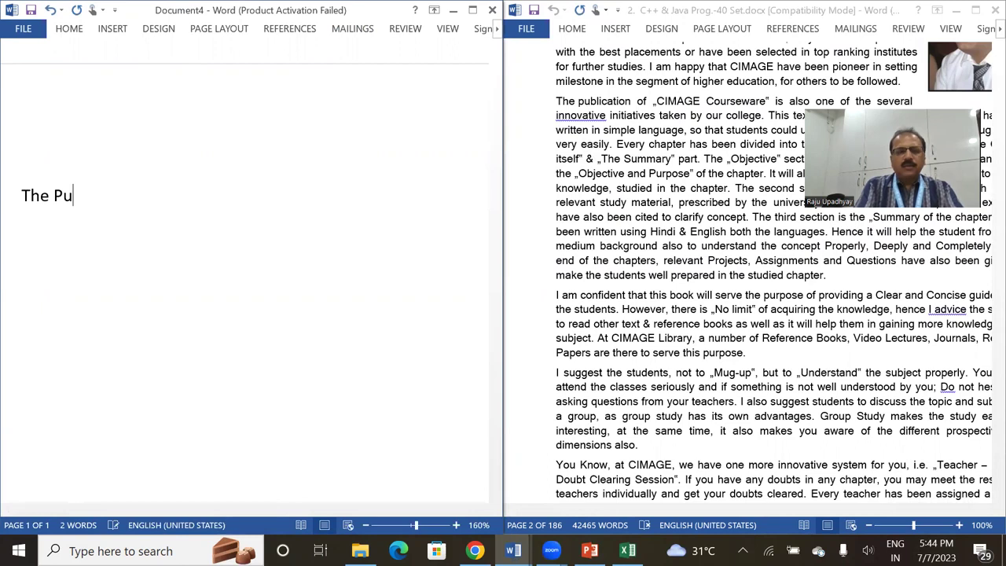
text(blicat)
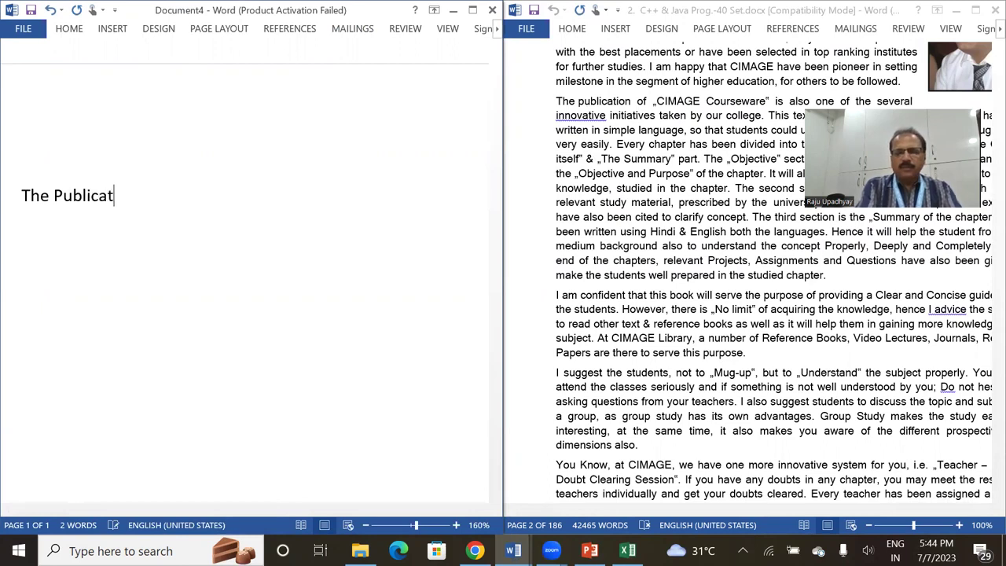
text(ion of )
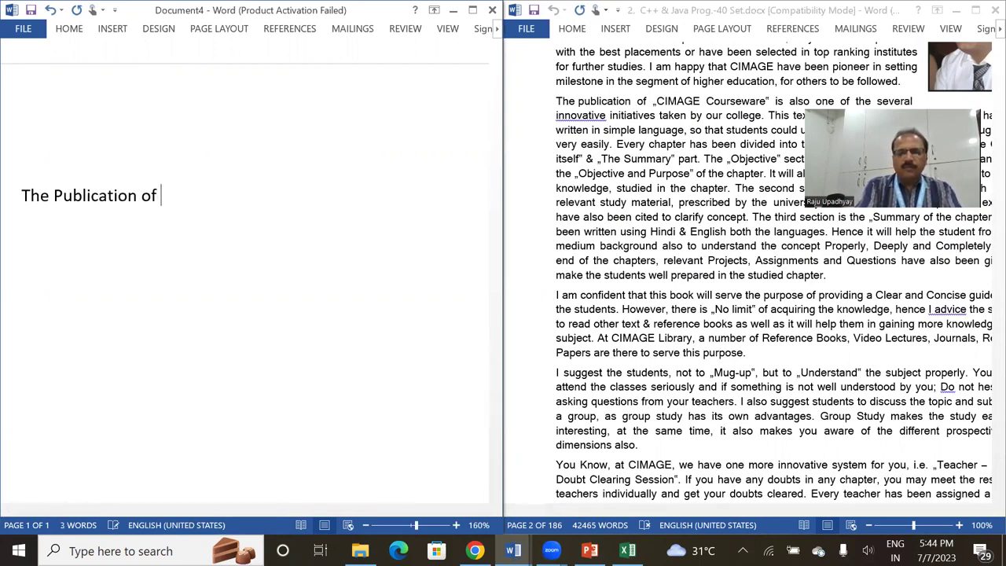
text(CIMAGE)
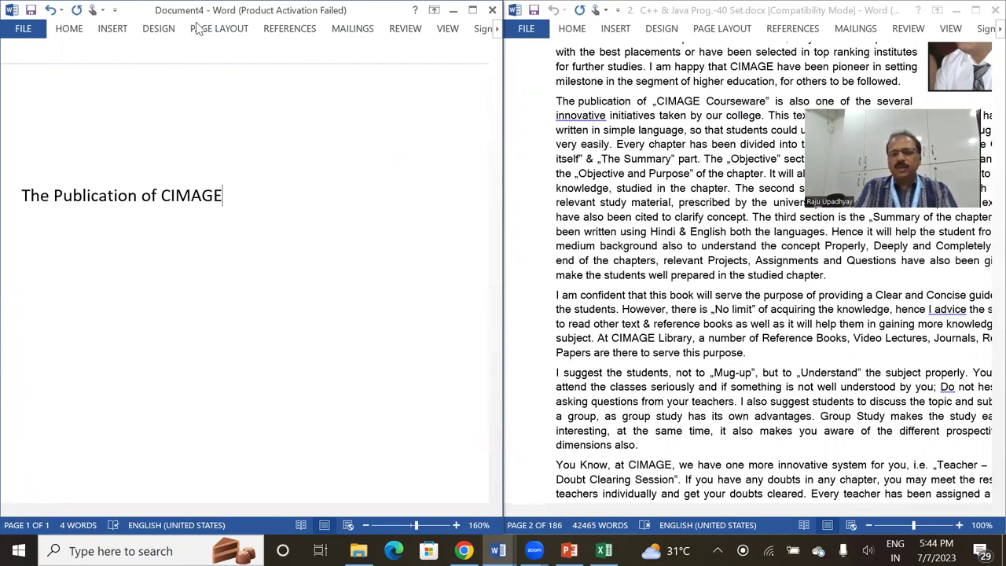
Shrink the new document's window to the lower-left quarter of the screen and fill the quarter above it with the Desktop folder window
key(super+Down)
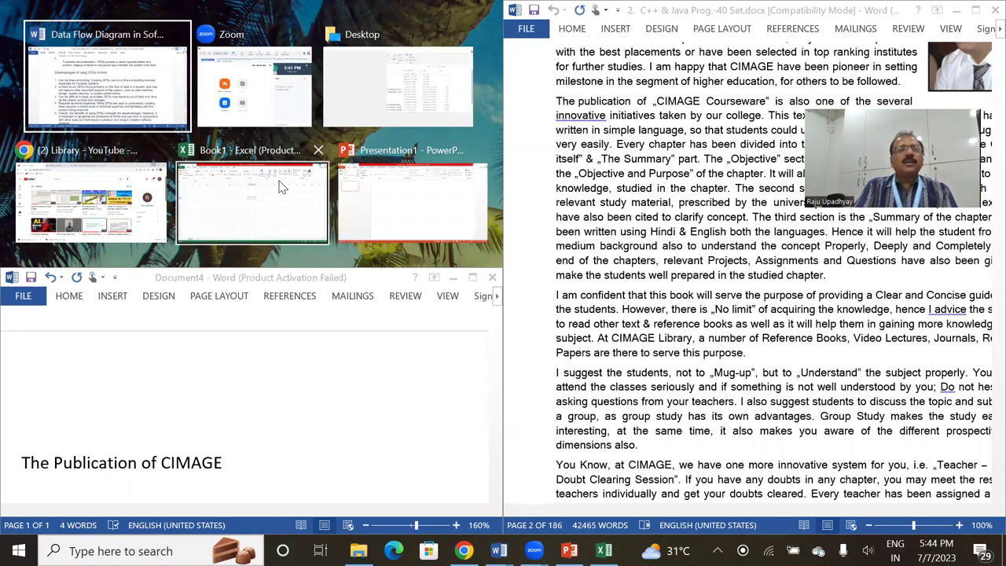
click(388, 41)
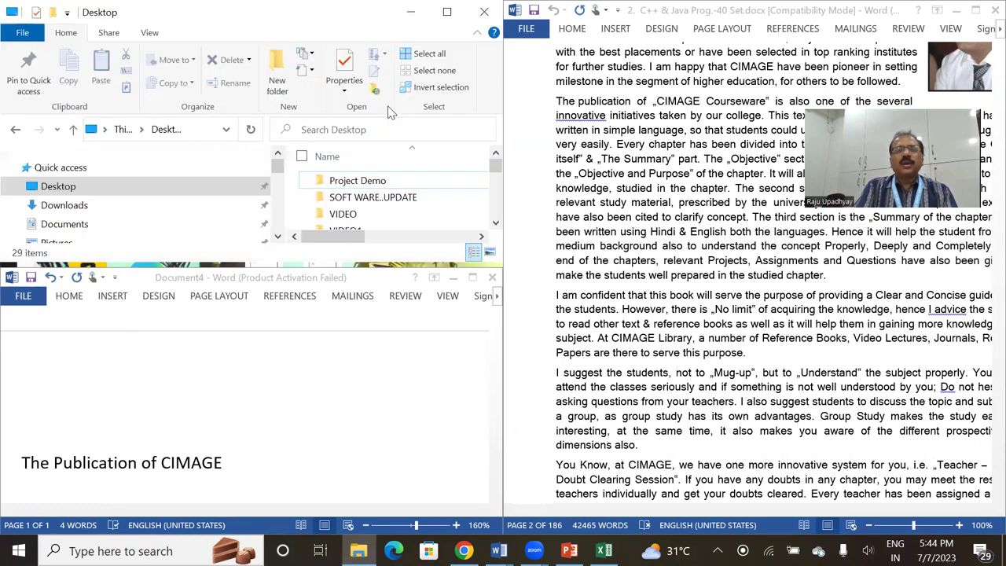
click(496, 224)
click(496, 223)
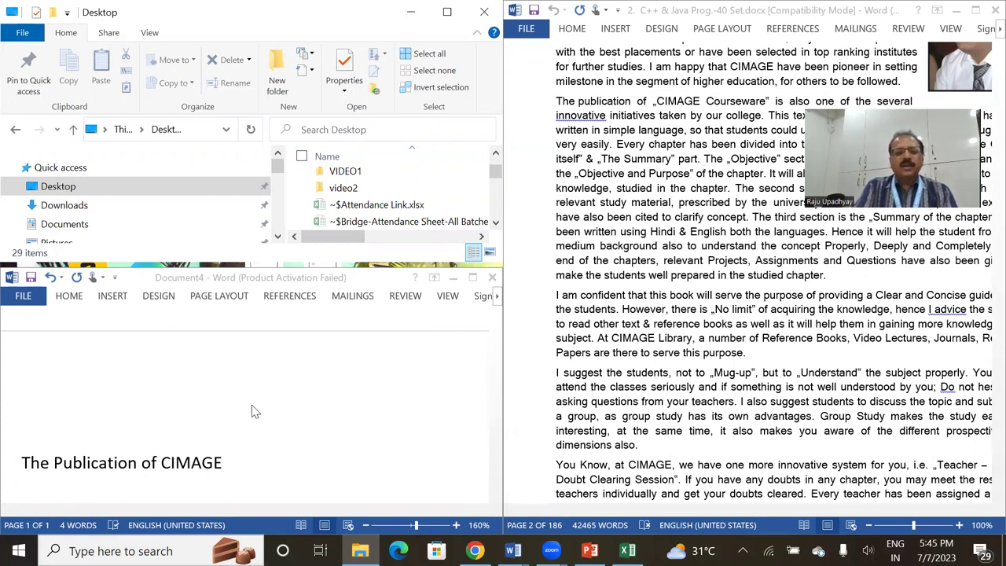
Maximize the new document's window and replace its text with "Hi" followed by a space
click(240, 471)
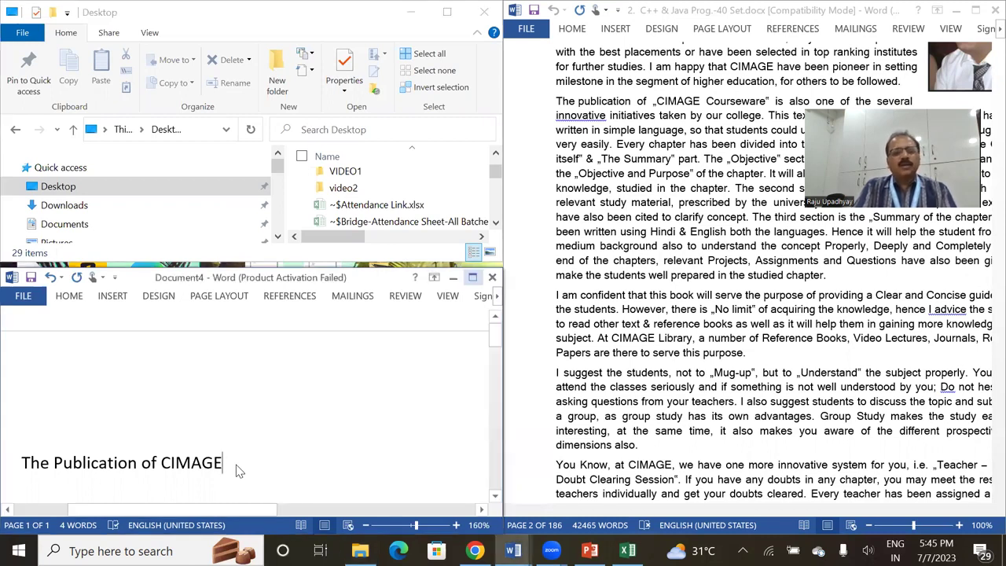
click(474, 278)
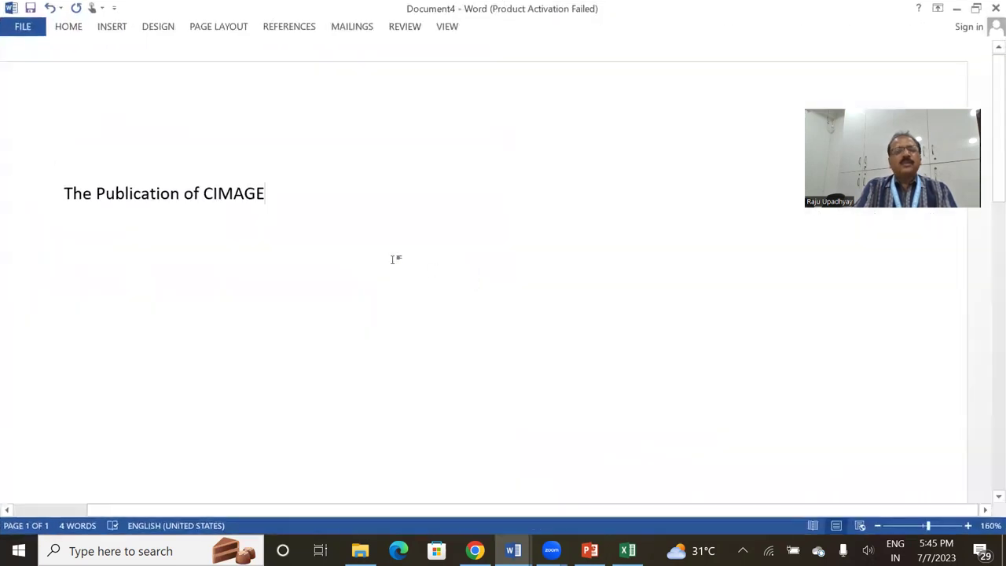
key(BackSpace)
key(BackSpace)
key(BackSpace)
key(BackSpace)
key(BackSpace)
key(BackSpace)
key(BackSpace)
key(BackSpace)
key(BackSpace)
key(BackSpace)
key(BackSpace)
key(BackSpace)
key(BackSpace)
key(BackSpace)
key(BackSpace)
key(BackSpace)
key(BackSpace)
key(BackSpace)
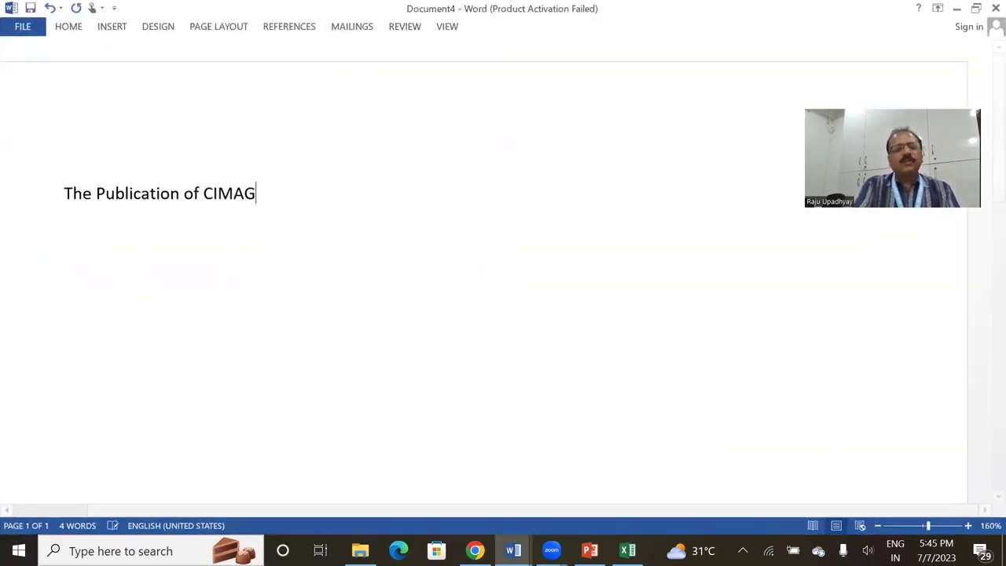
key(BackSpace)
key(BackSpace)
key(BackSpace)
key(BackSpace)
key(BackSpace)
key(BackSpace)
key(BackSpace)
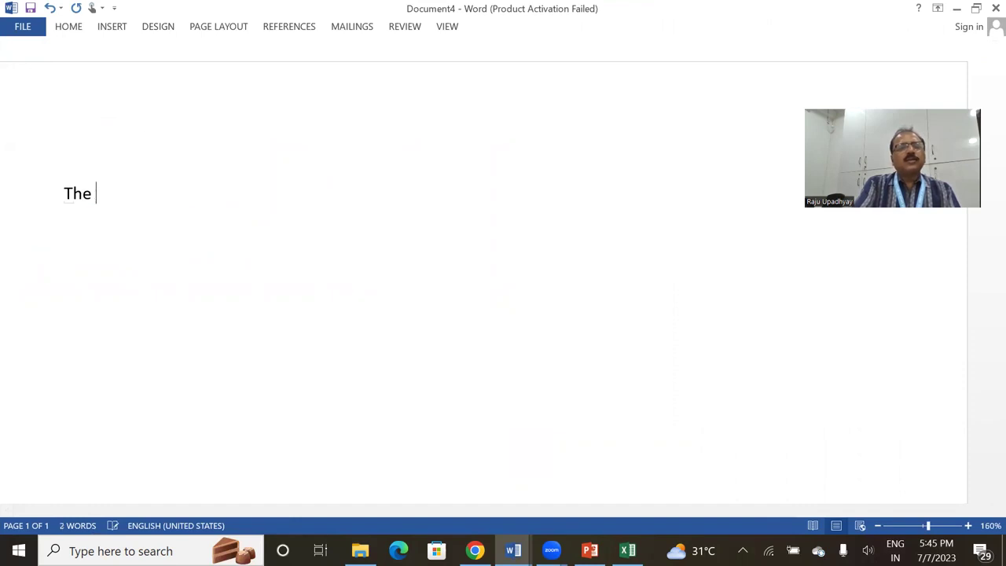
text(Hi)
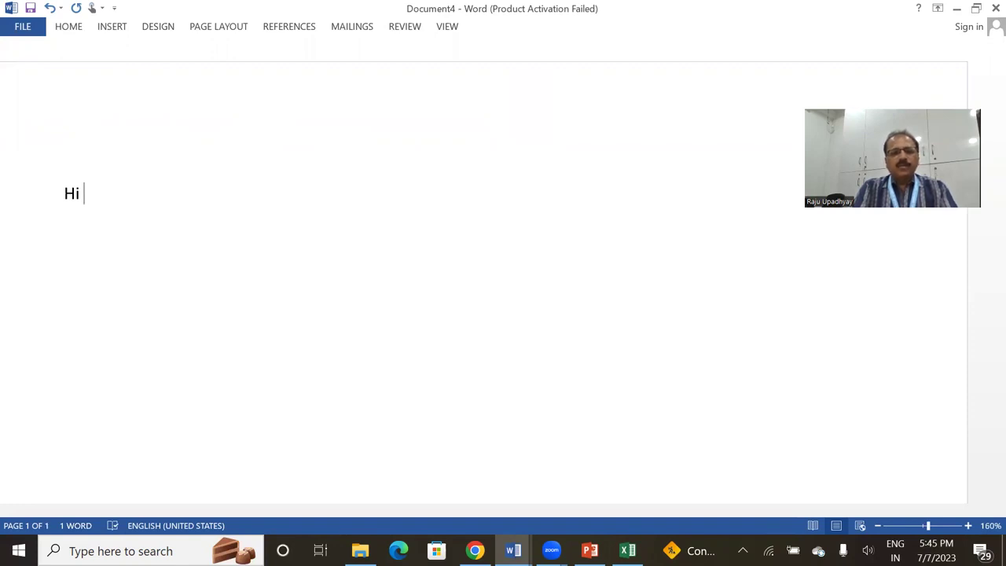
Insert the tears-of-joy face and red heart emojis after "Hi" using the Windows emoji picker, then close the picker
key(super)
key(super)
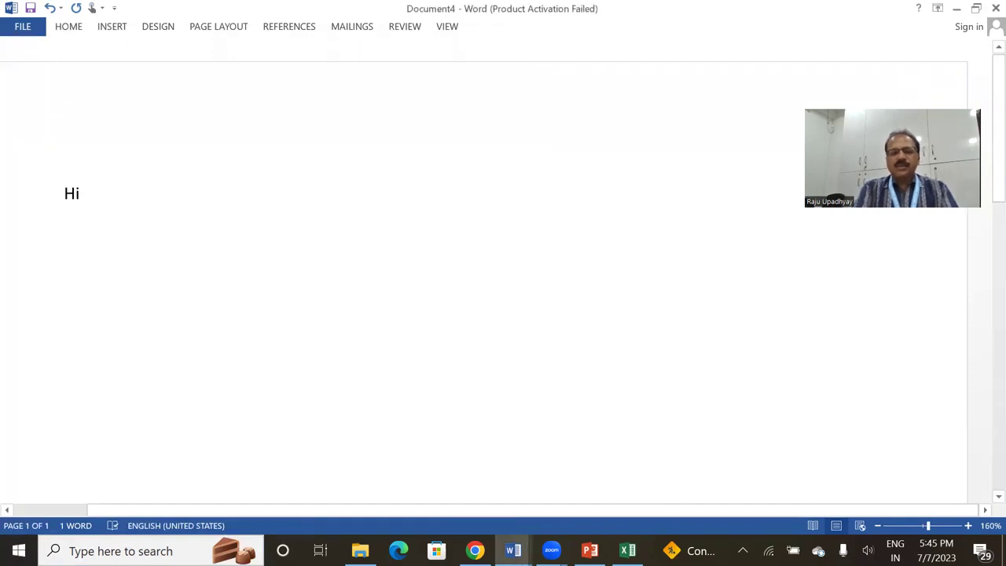
key(super+period)
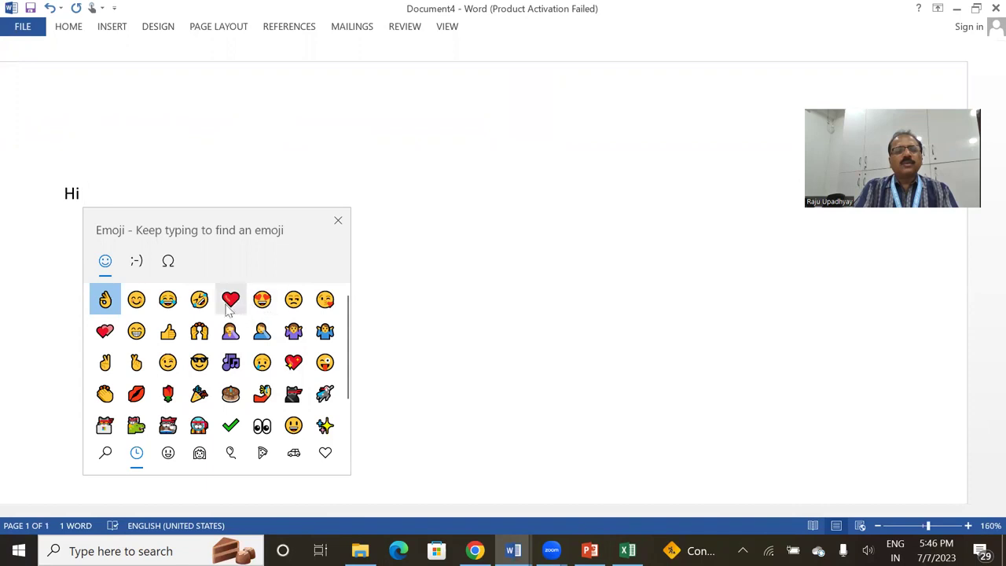
click(168, 302)
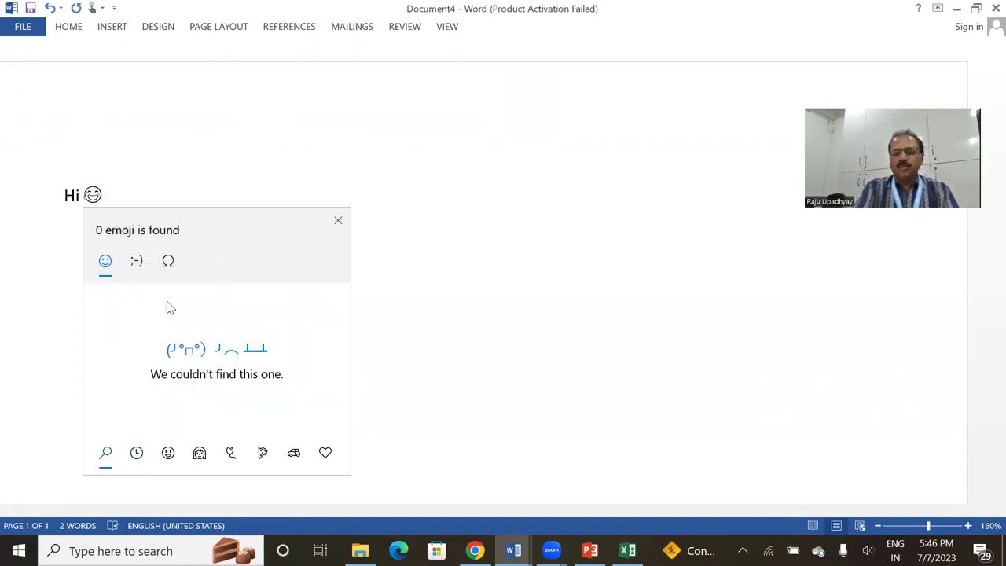
key(BackSpace)
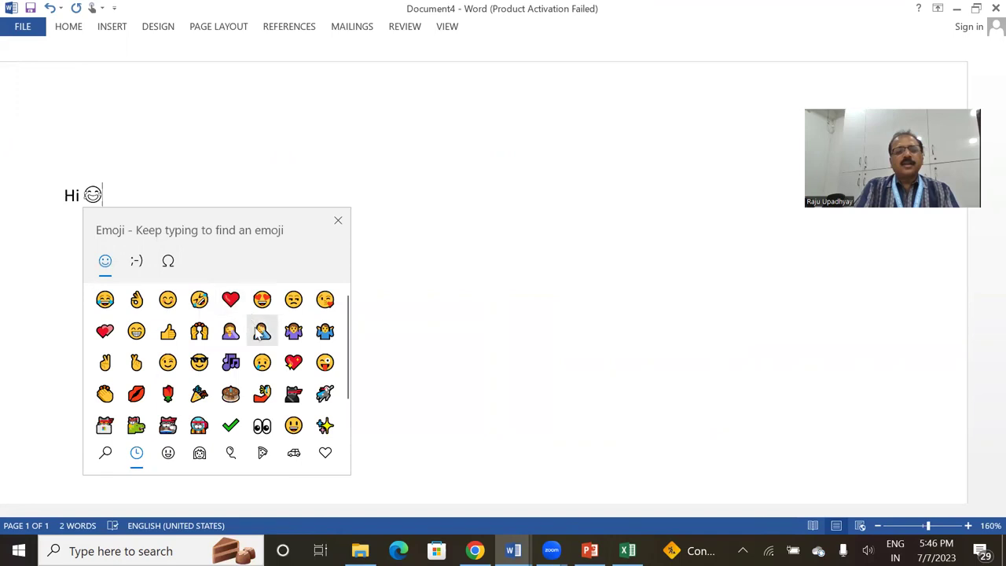
click(230, 301)
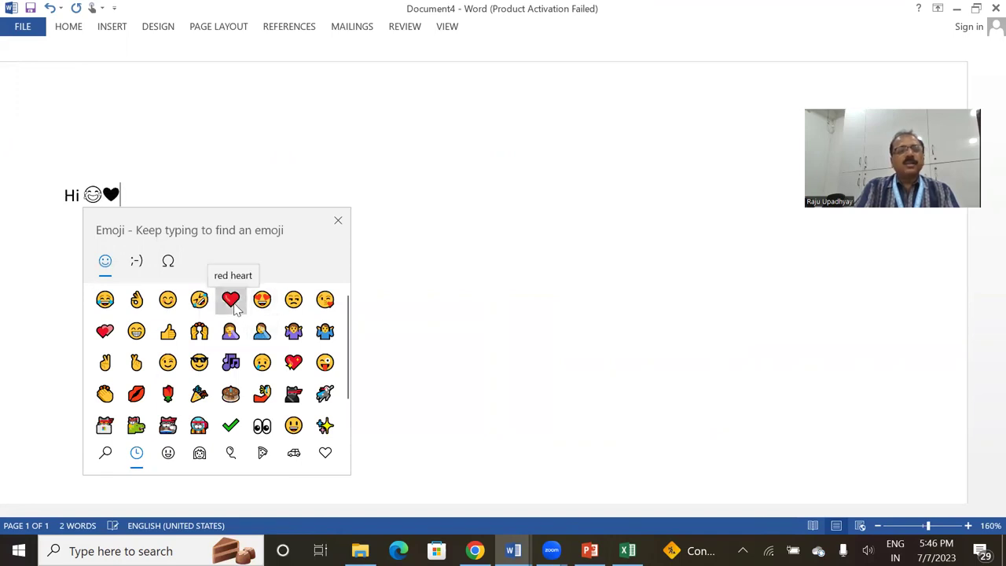
click(202, 189)
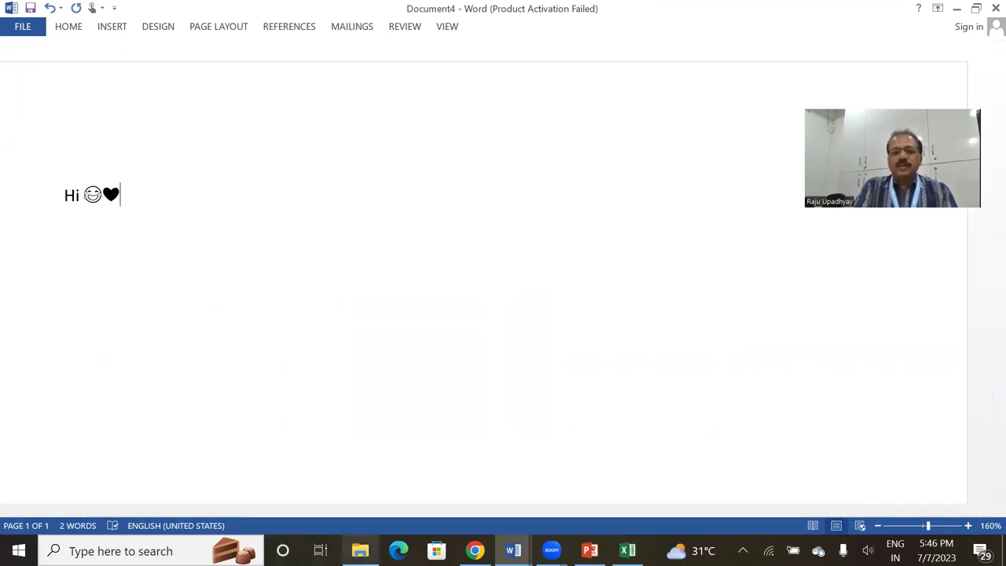
Switch to Microsoft Edge and go to the Facebook website at facebook.com
click(399, 550)
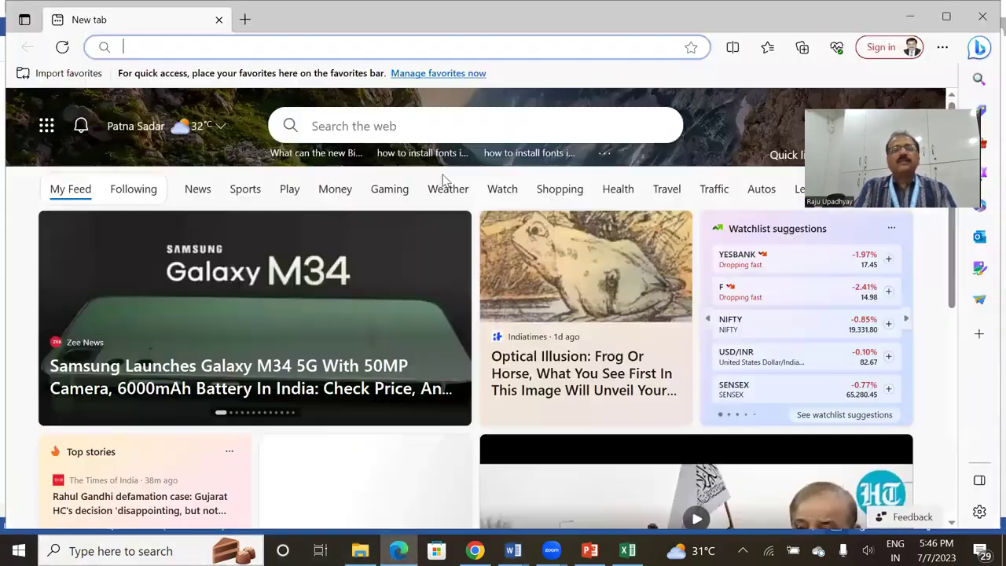
click(255, 43)
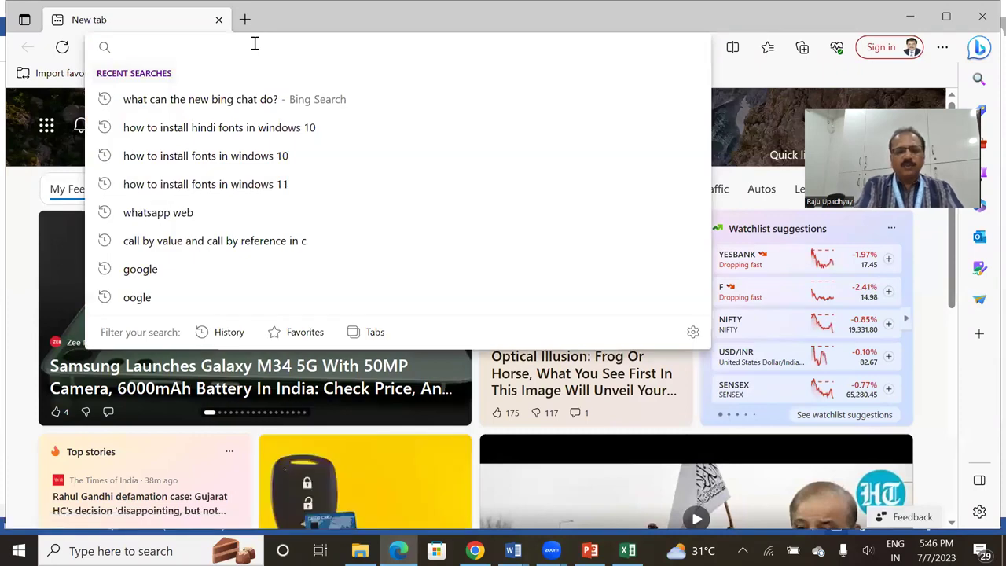
text(face)
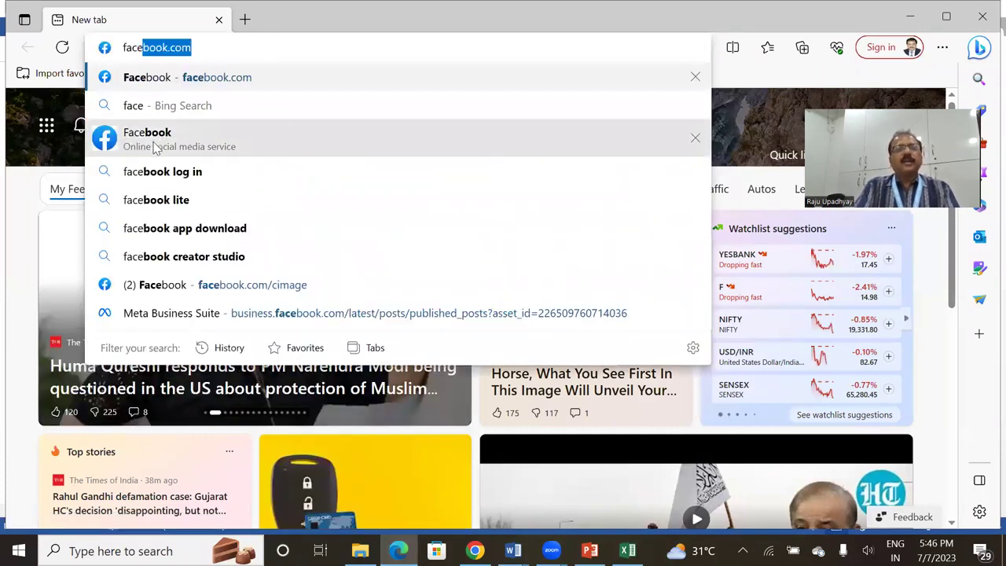
click(171, 87)
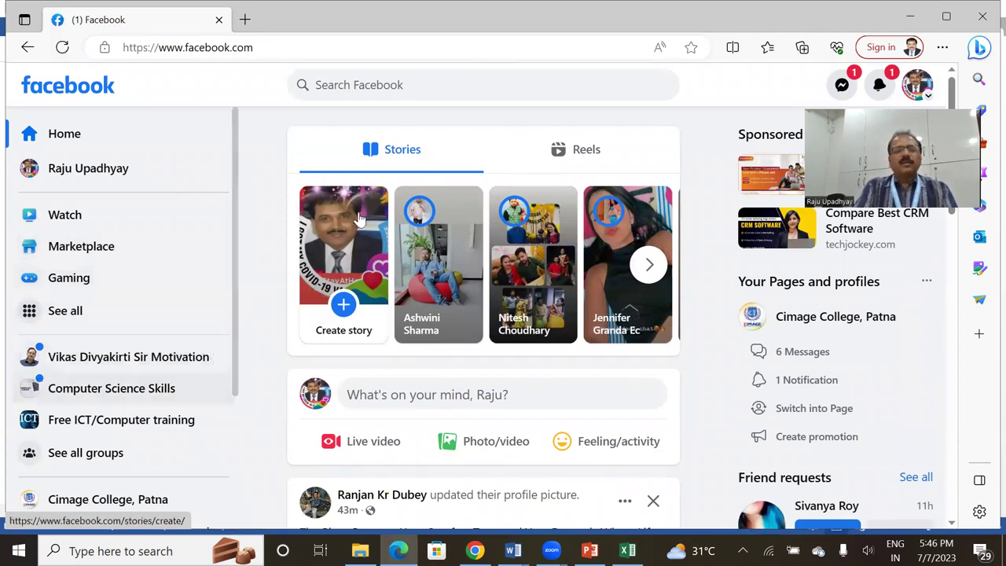
Start a Facebook post reading "Hello Friends", add the victory hand emoji from the Windows emoji picker, and close the picker
click(414, 396)
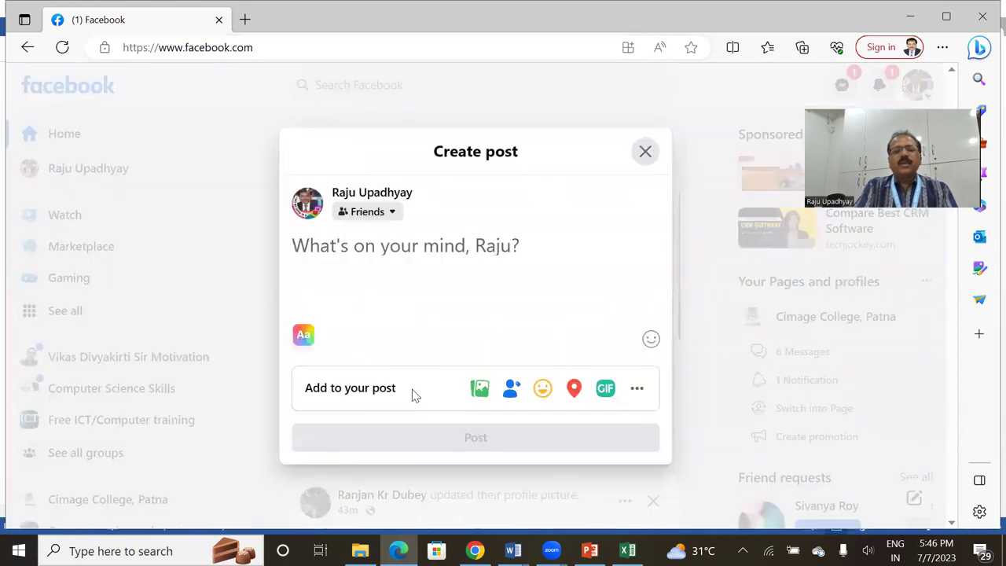
text(H)
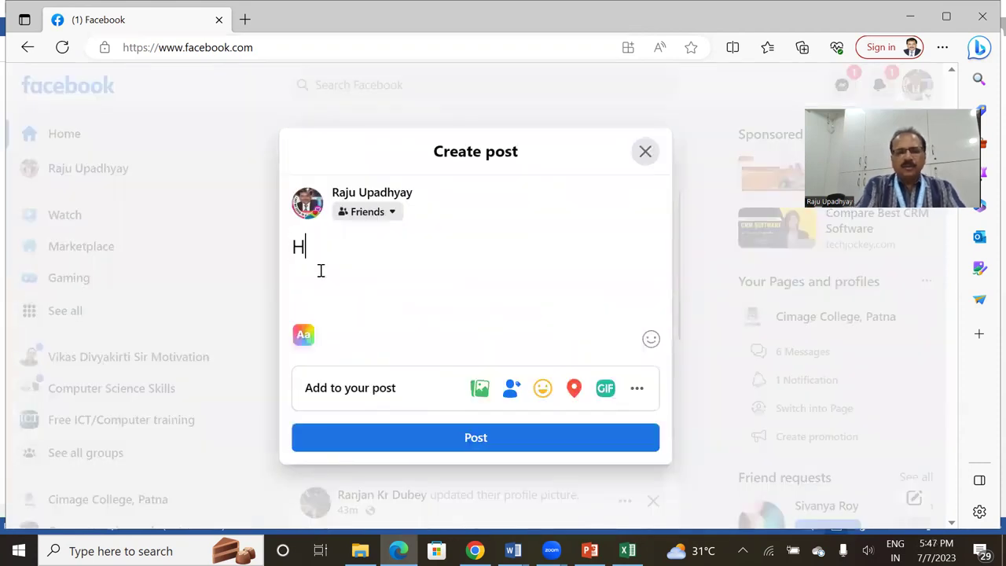
text(ello )
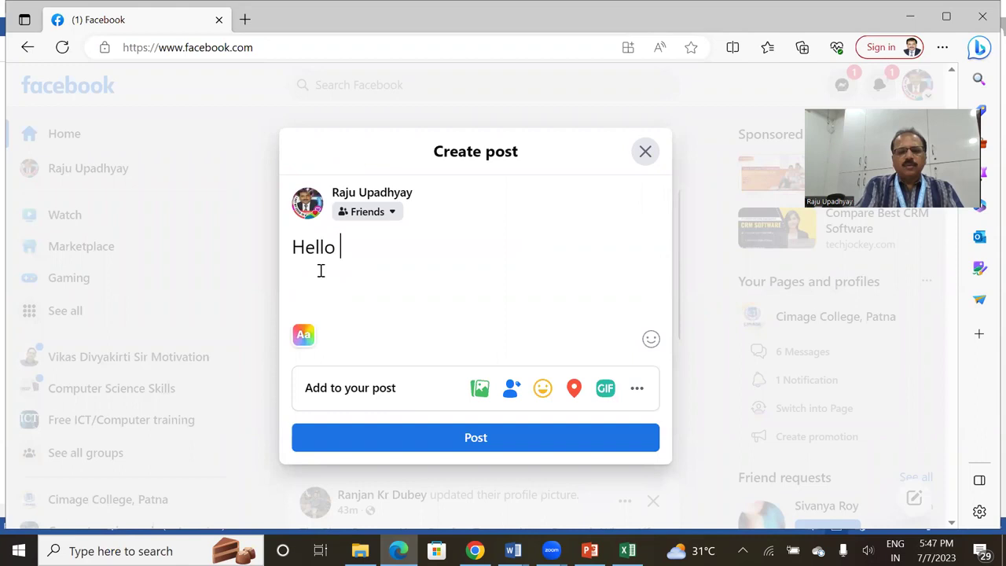
text(Friends)
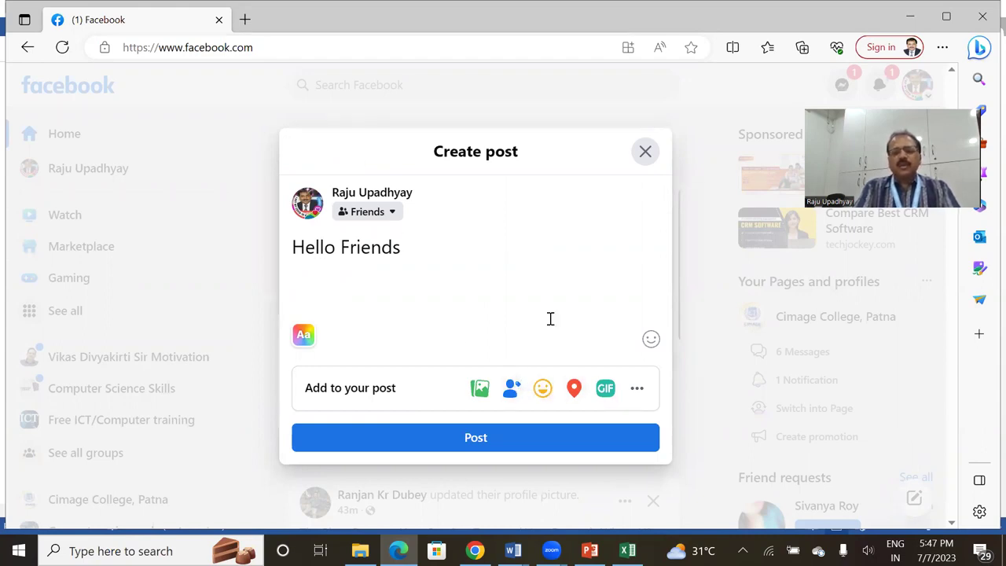
key(super+period)
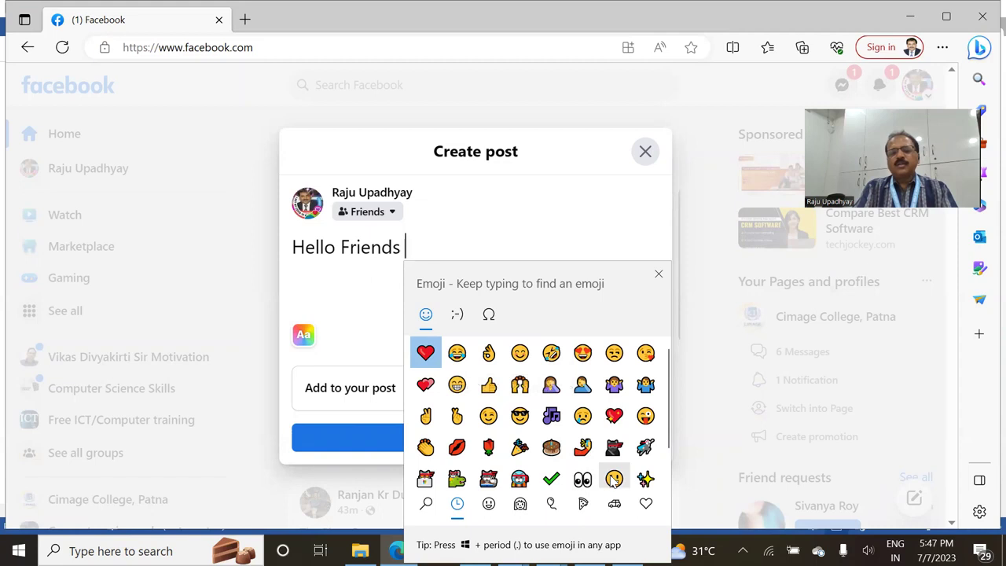
click(426, 416)
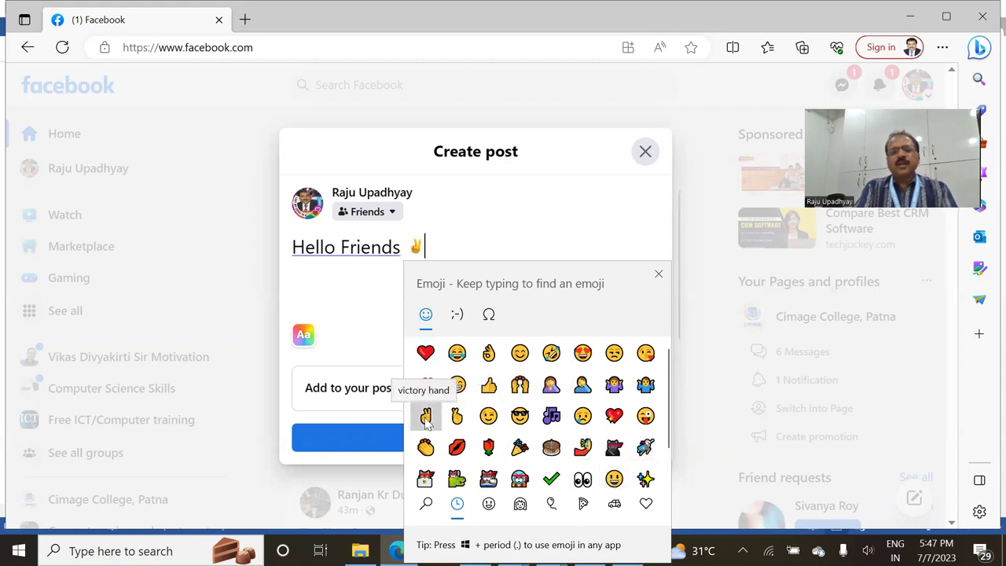
click(356, 361)
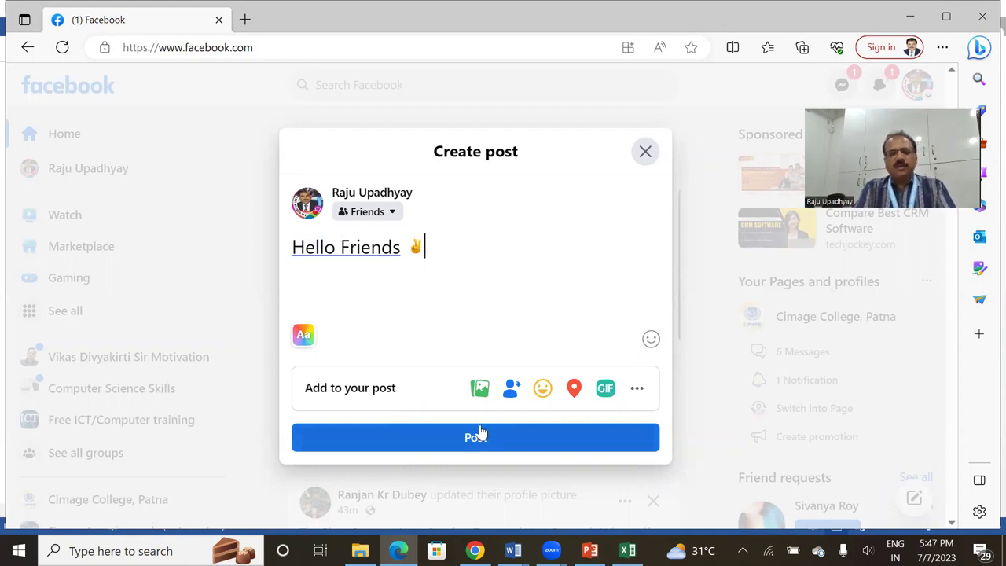
Cycle through all open windows with the window switcher and come back to the Facebook post
key(alt+Tab)
key(Tab)
key(Tab)
key(Tab)
key(Tab)
key(Tab)
key(Tab)
key(Tab)
key(Tab)
key(Tab)
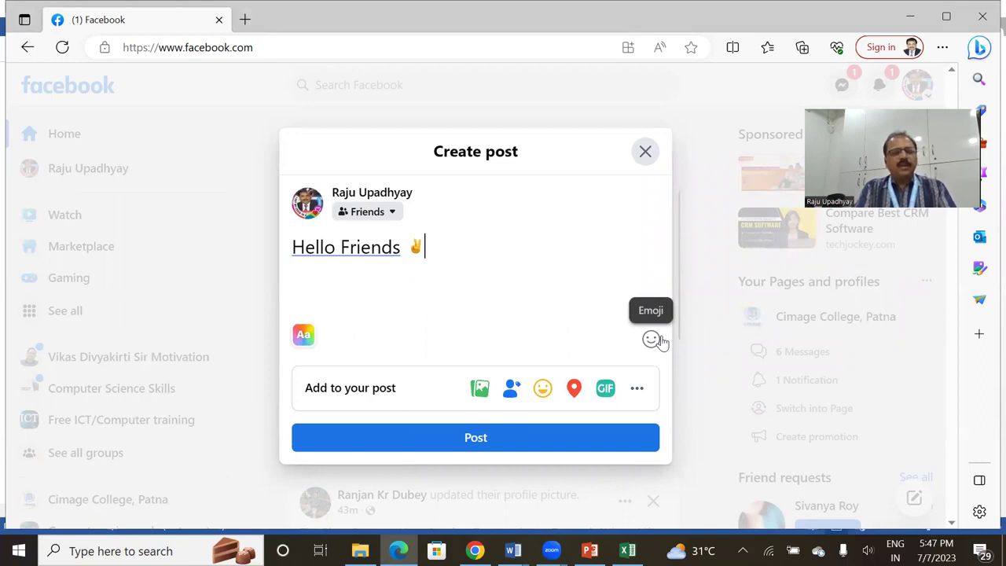
Show all windows and virtual desktops in Task View, remove Desktop 2, and leave the overview
key(super)
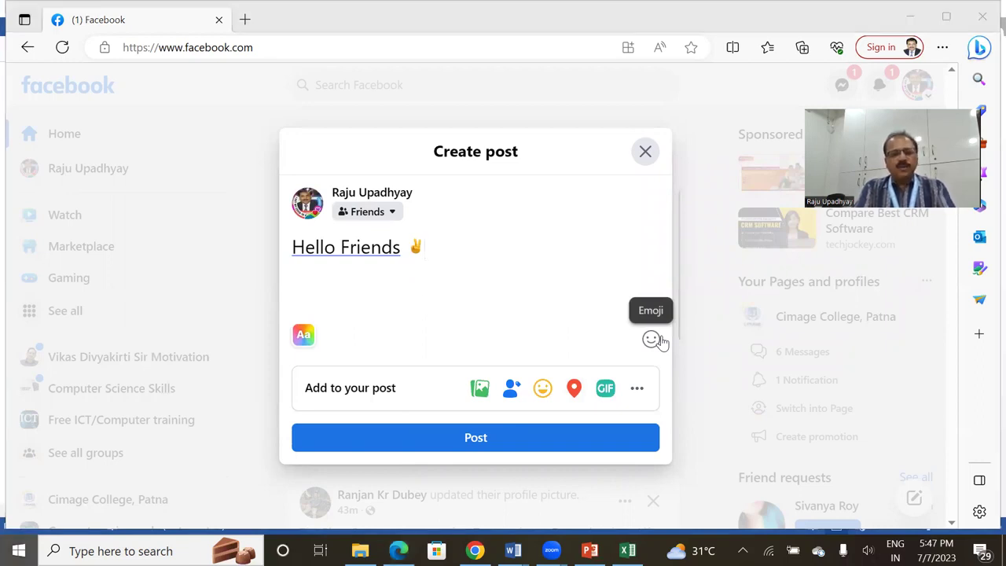
key(super)
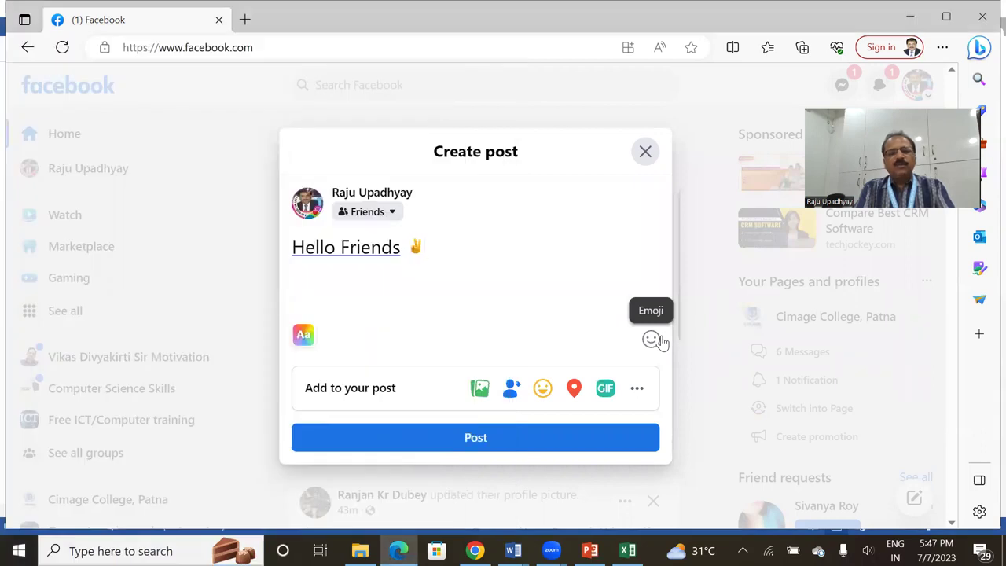
key(super+Tab)
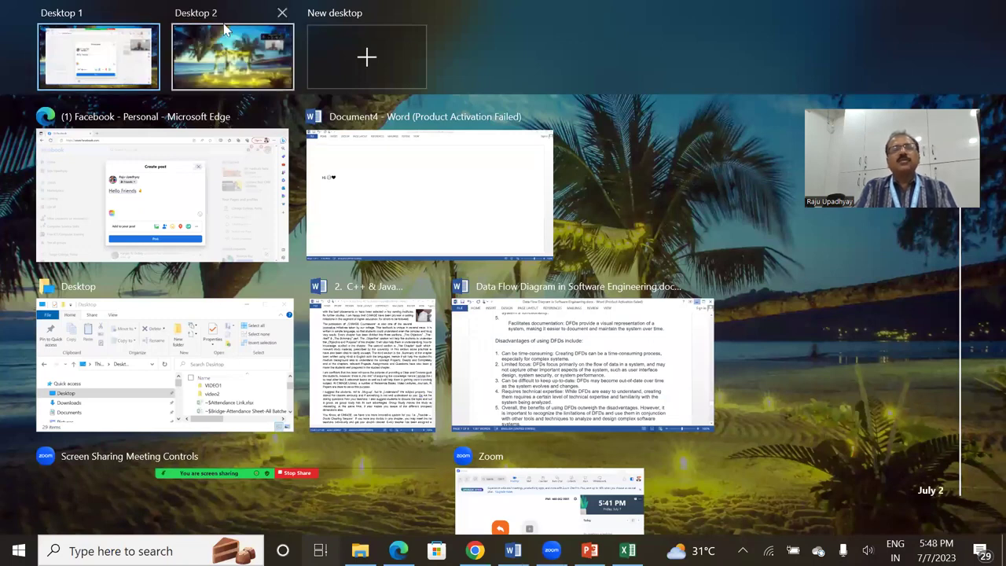
mouse_move(224, 30)
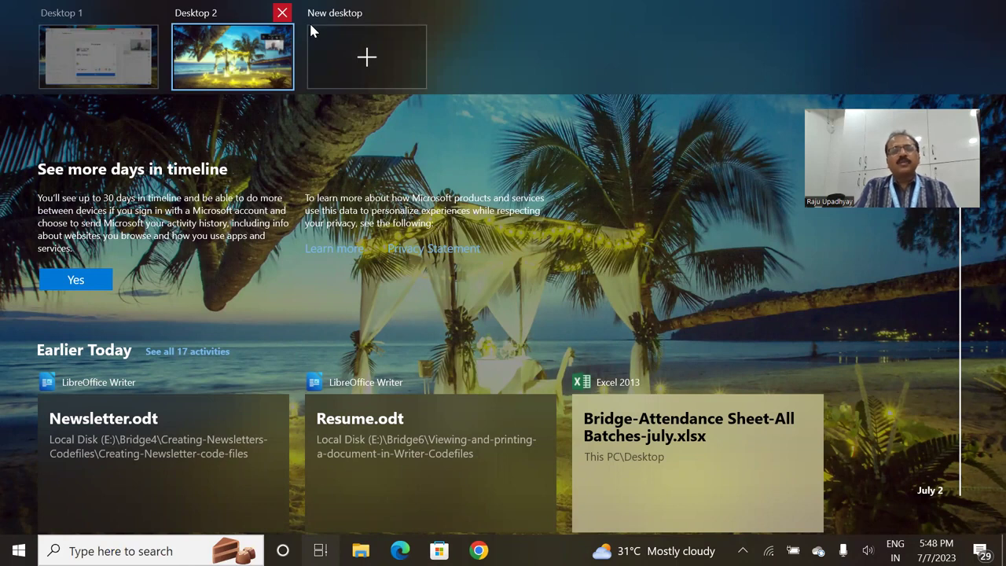
key(ctrl+super+F4)
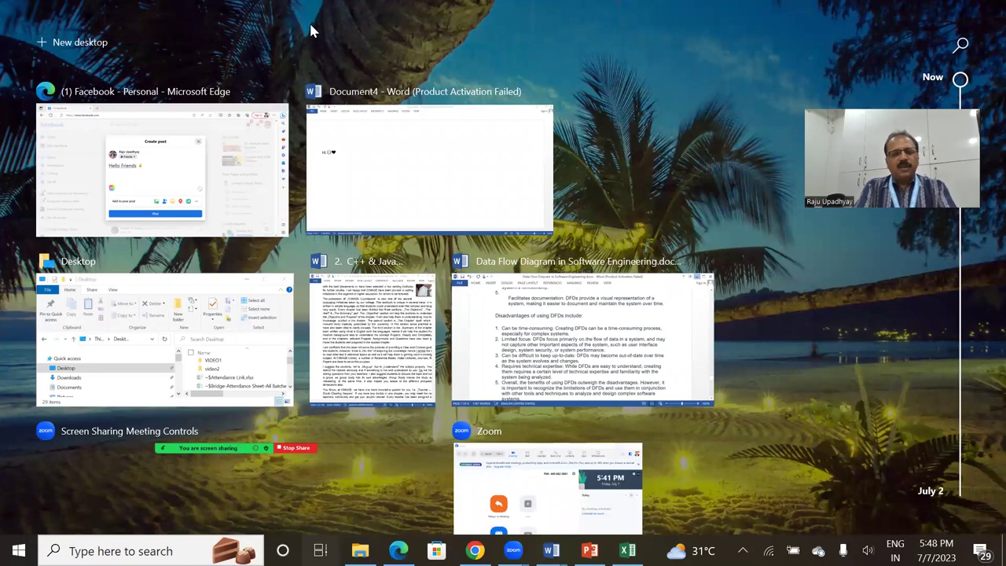
key(Escape)
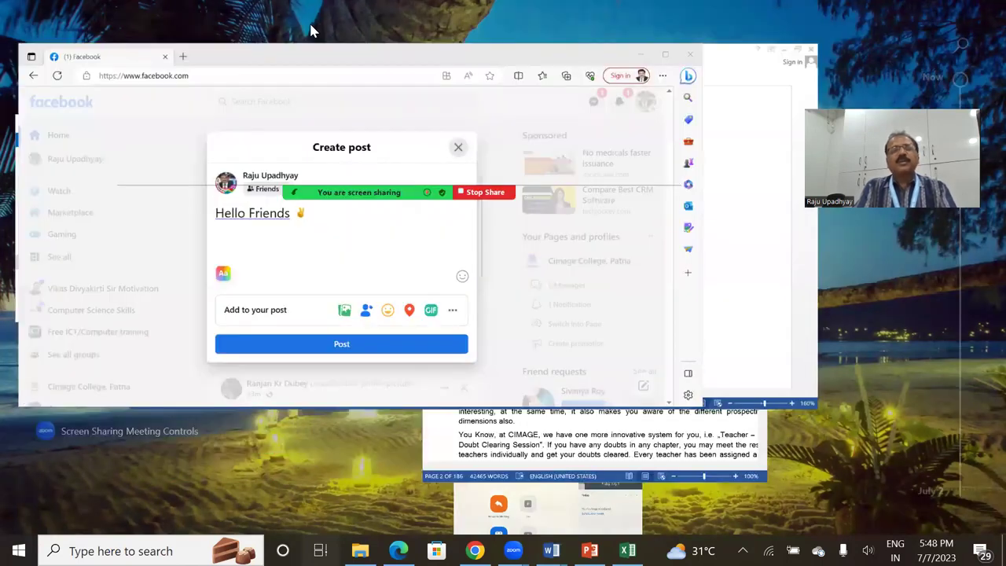
Create a new virtual desktop from Task View and switch to it
key(super+Tab)
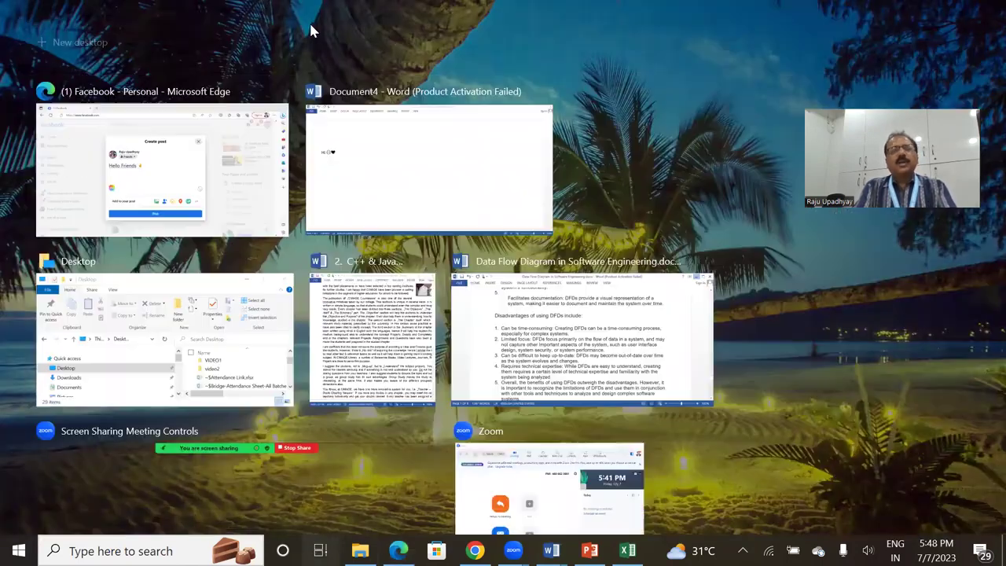
click(79, 45)
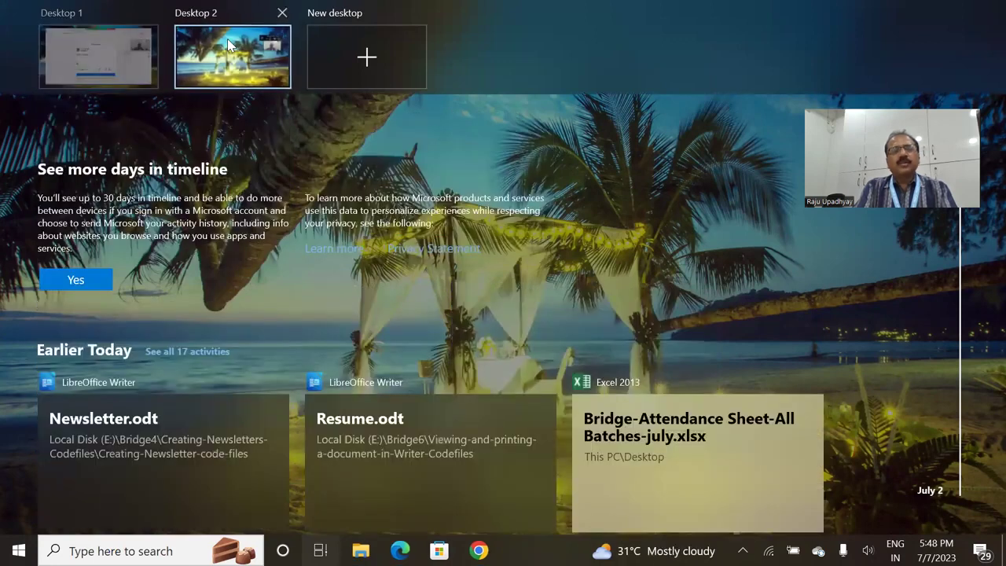
click(227, 39)
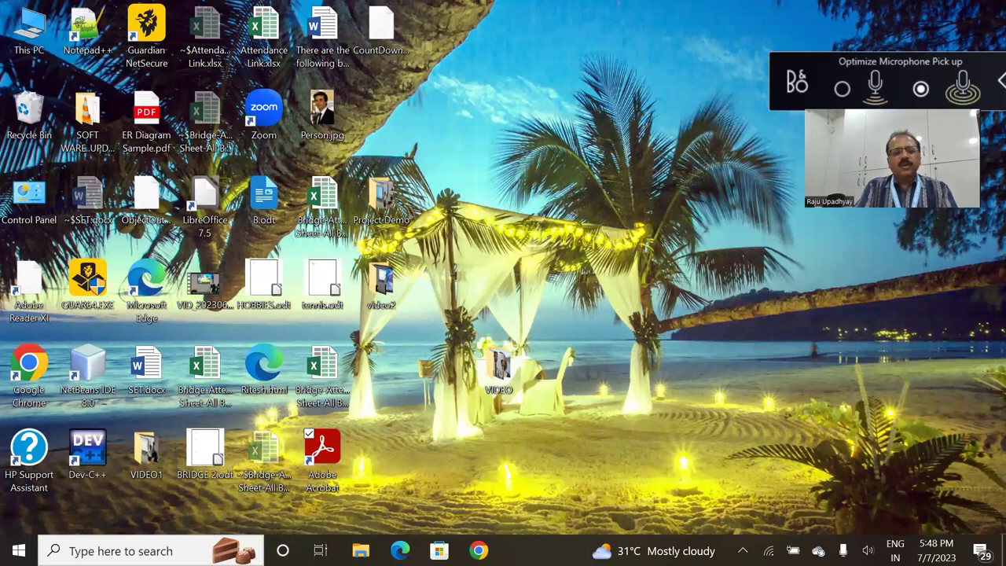
Search Windows for "note", launch Notepad++ on the second desktop, and decline the offered update
click(118, 551)
text(note)
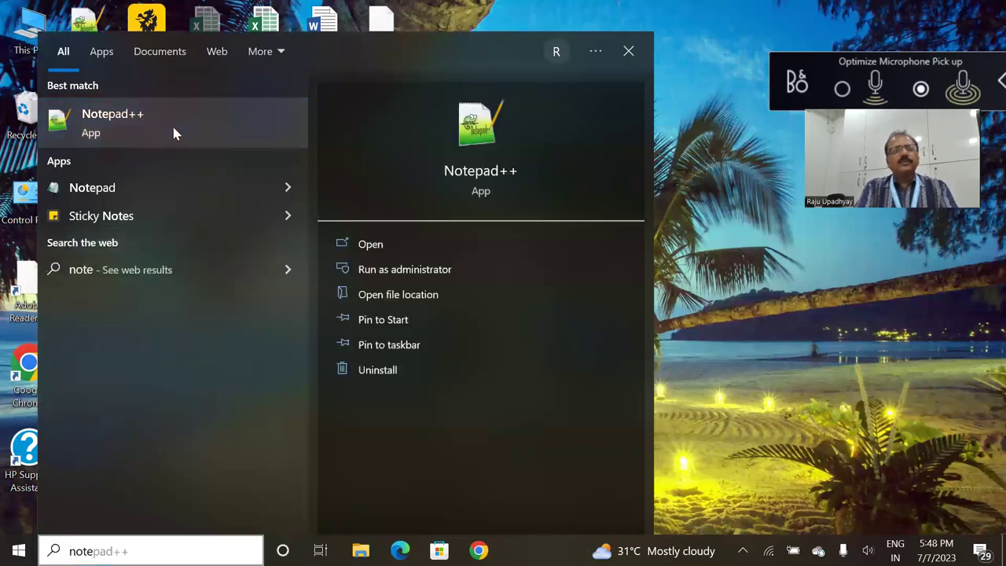
click(173, 126)
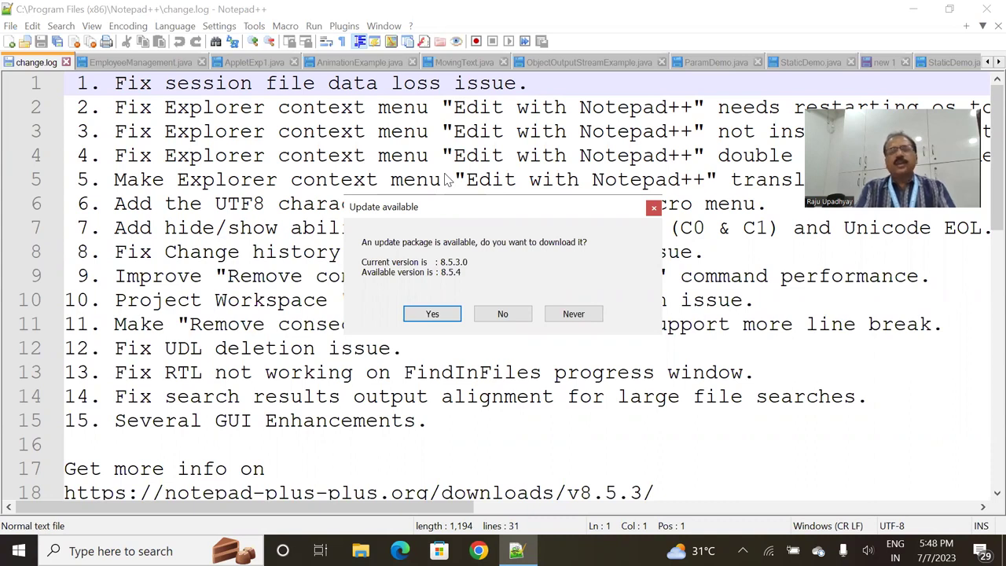
click(495, 314)
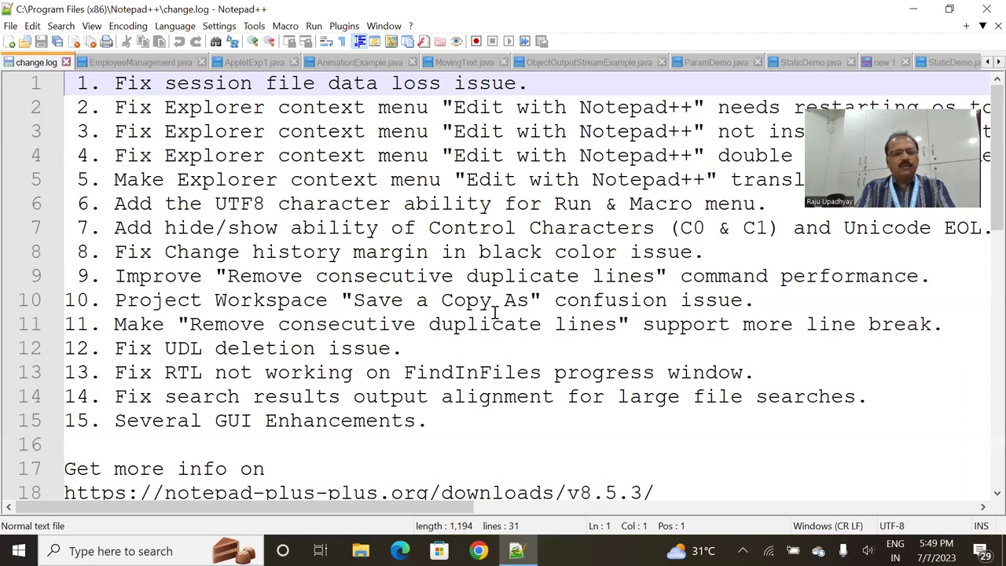
Add a third virtual desktop in Task View and switch to Desktop 3
key(super+Tab)
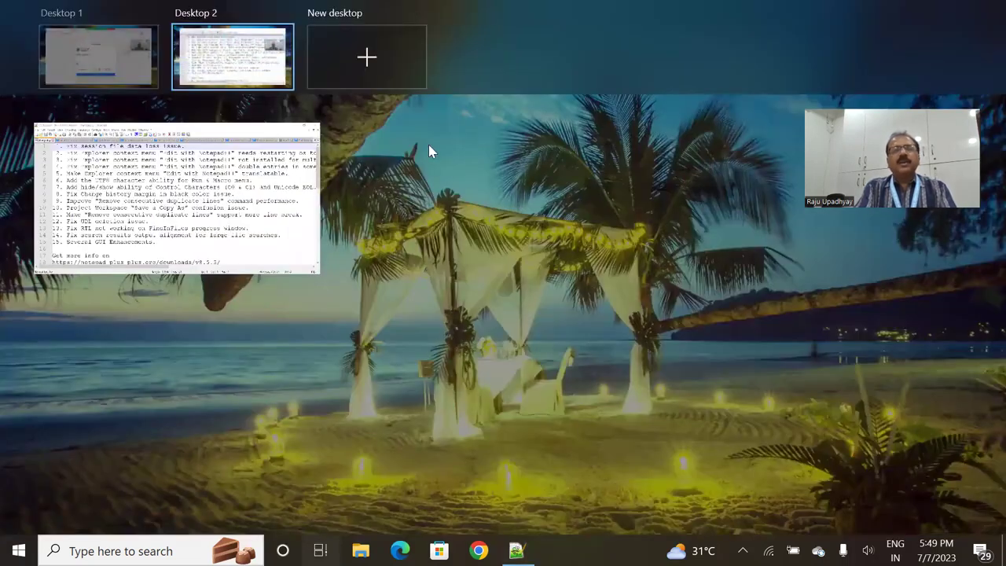
click(365, 61)
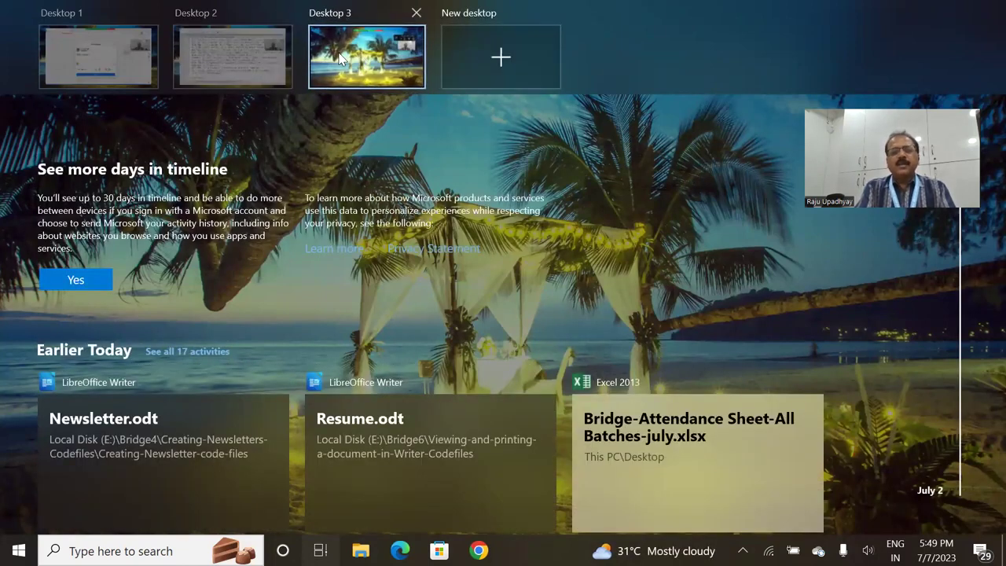
click(340, 59)
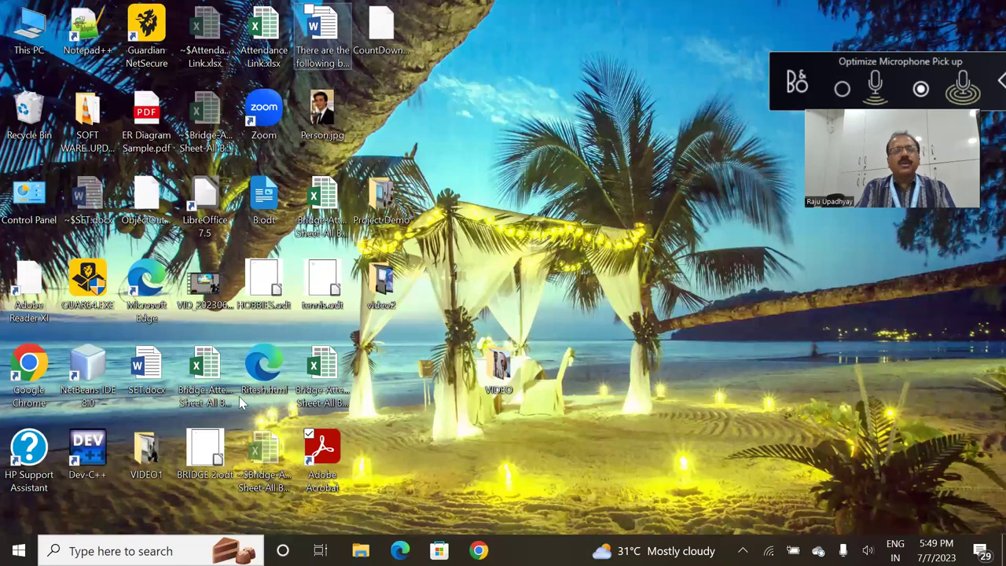
Search Windows for "paint" and launch Paint on the third desktop
click(118, 551)
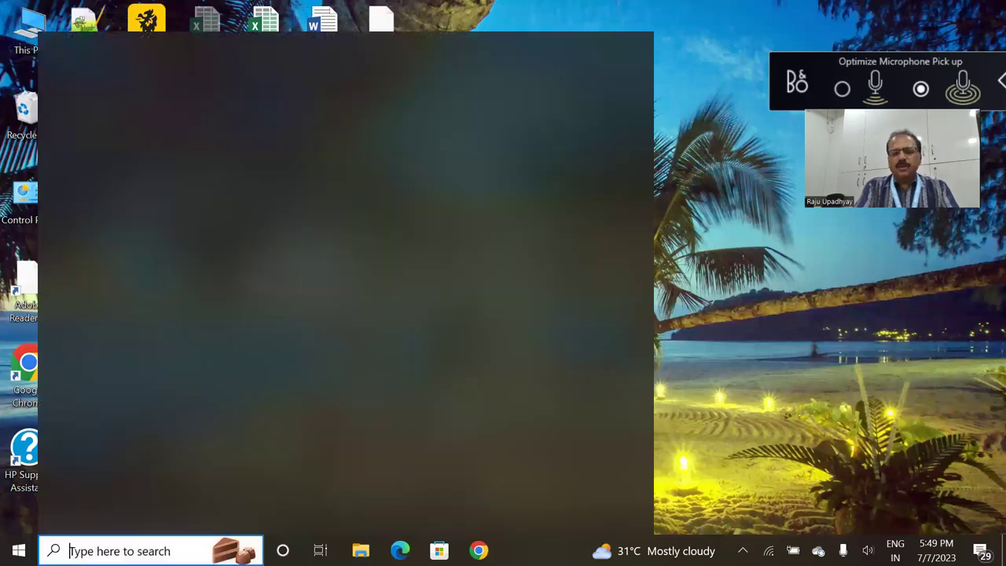
text(paint)
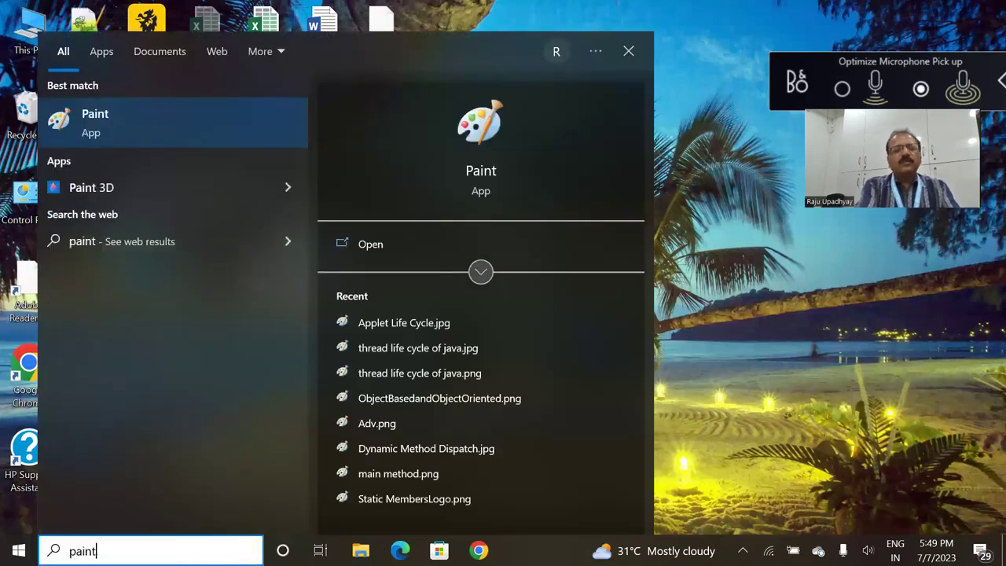
click(127, 132)
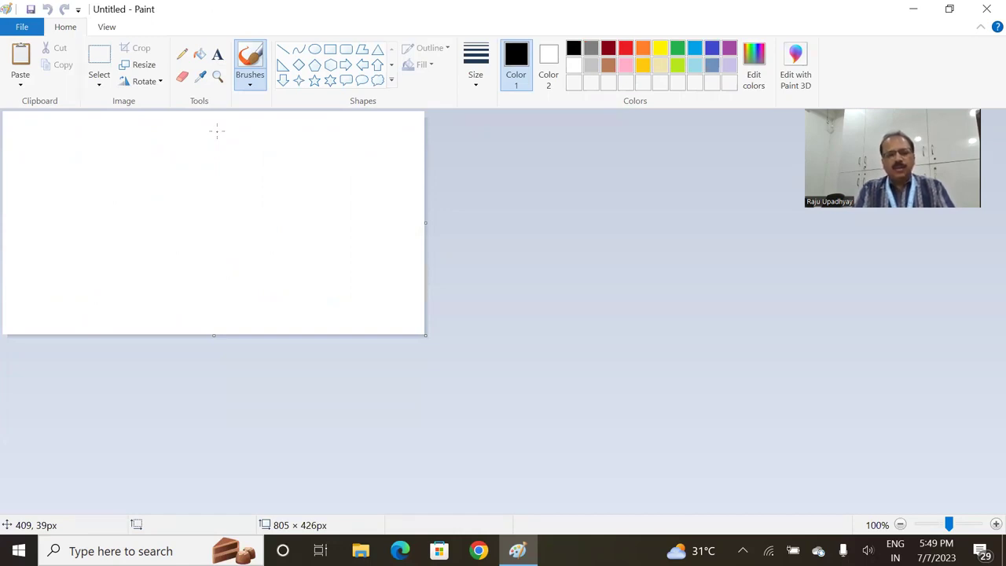
Return to the Facebook window on Desktop 1, and minimize it along with the Document4 and C++ & Java document windows
key(alt+Tab)
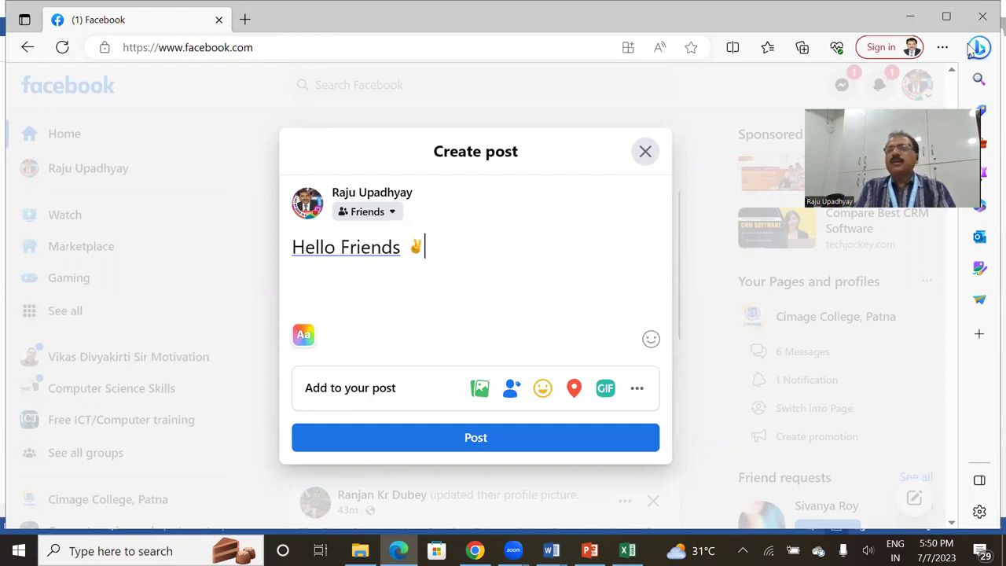
click(910, 16)
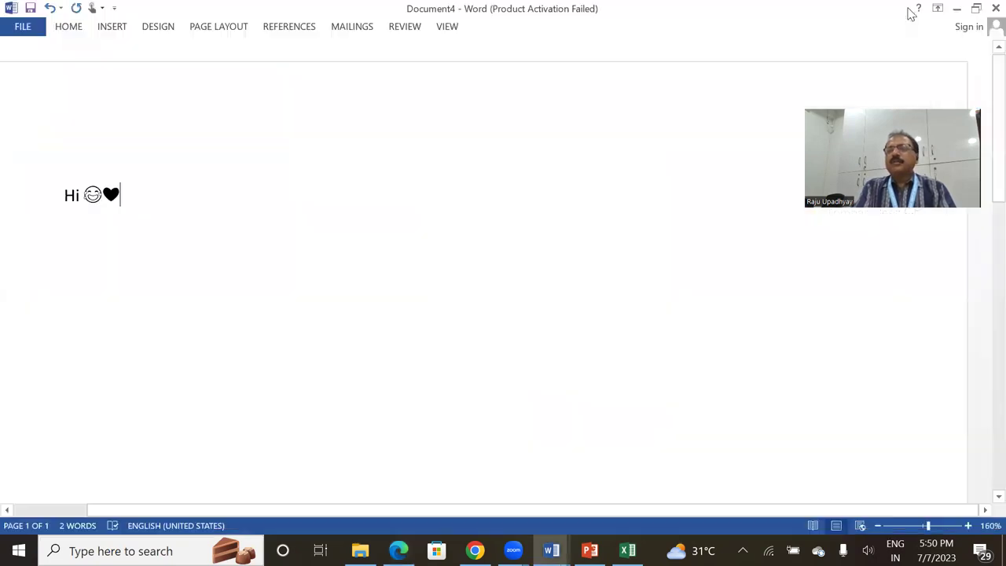
click(959, 9)
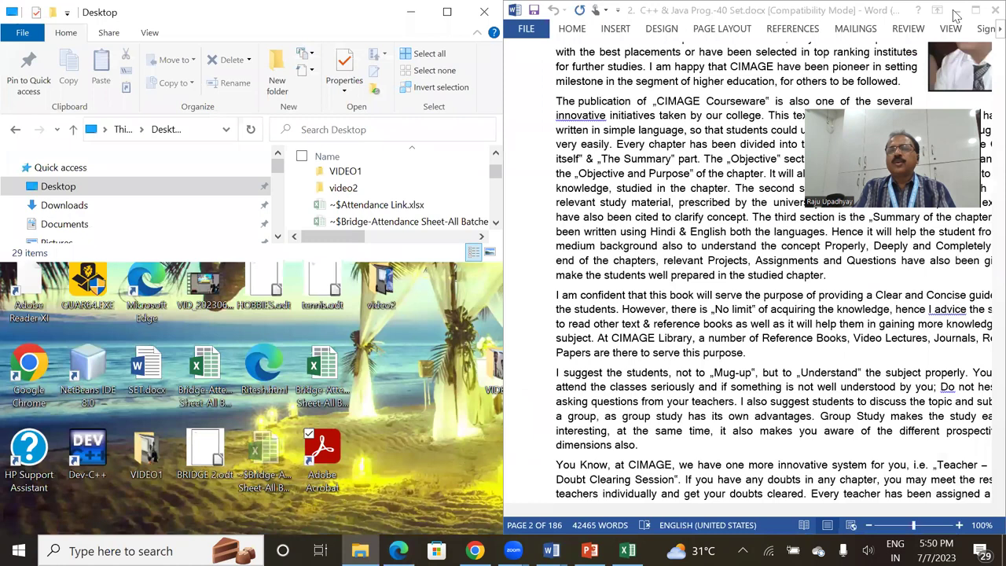
click(956, 15)
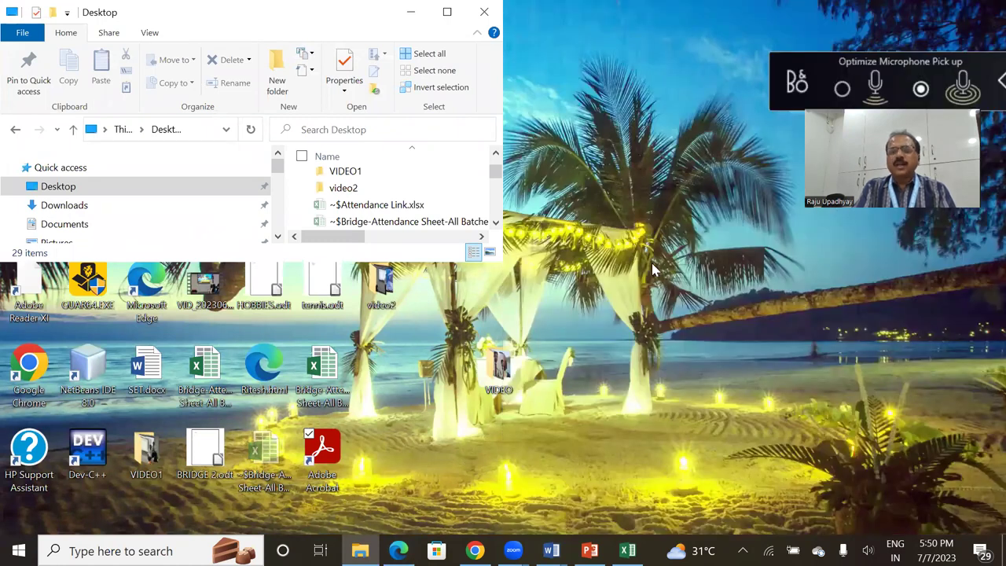
Open the display settings from the desktop, go to the Storage page and turn on Storage Sense
right_click(653, 267)
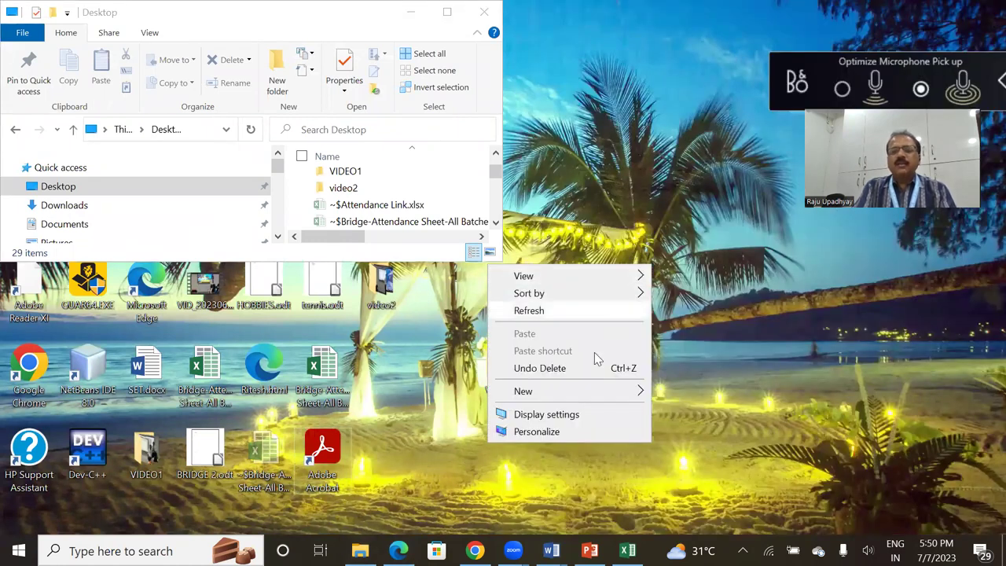
click(539, 421)
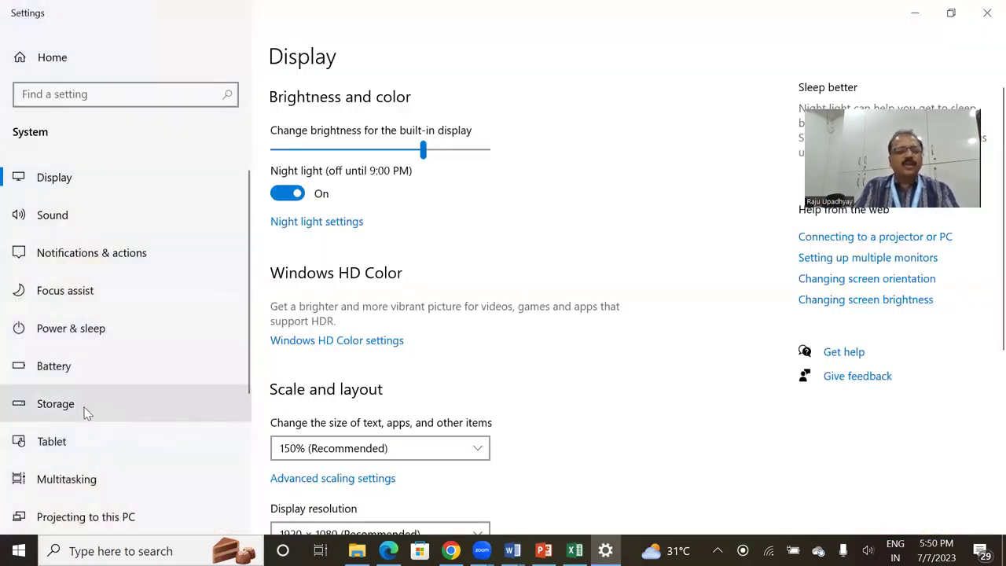
click(82, 406)
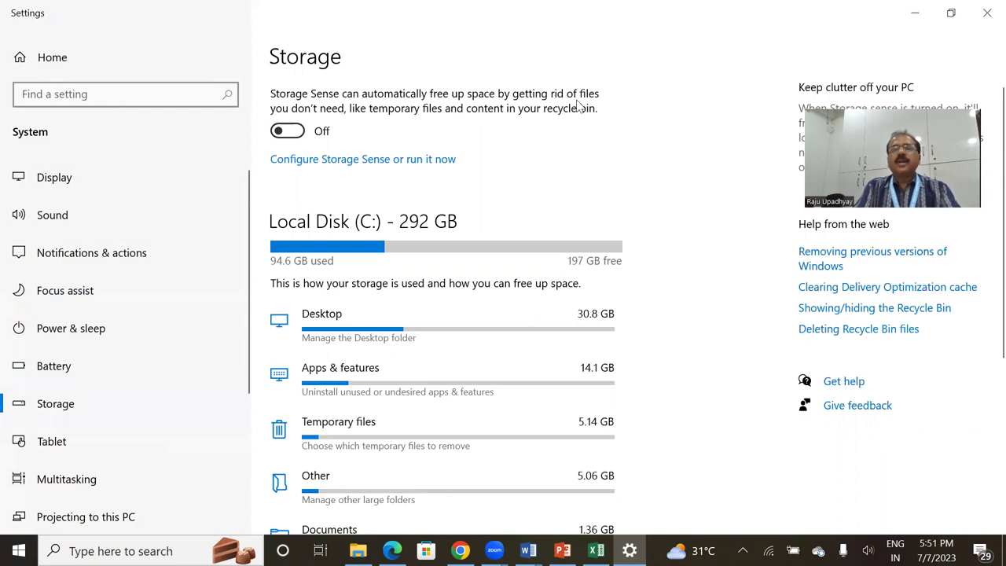
click(295, 134)
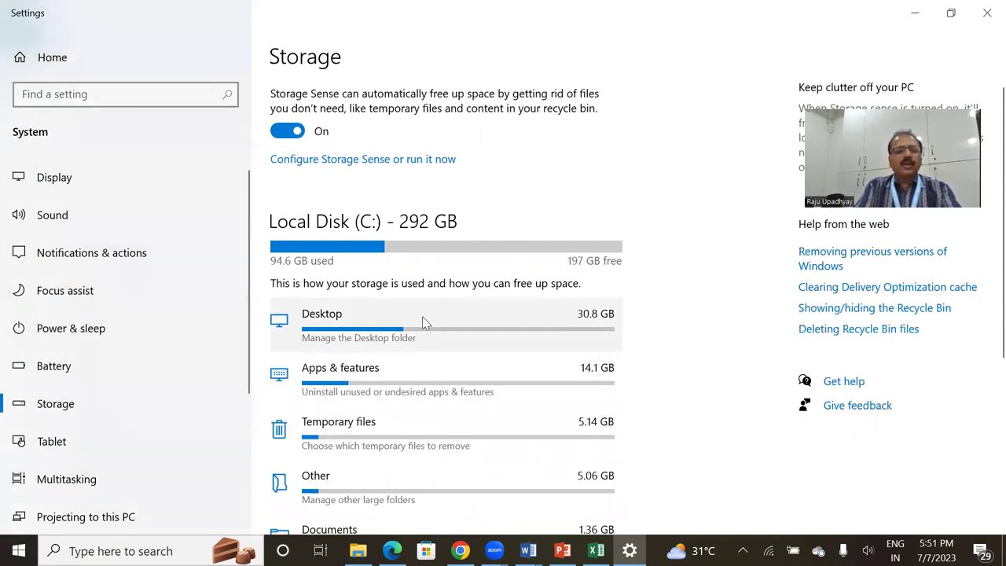
Examine the Storage page's disk usage categories and the additional storage settings listed below them
click(94, 405)
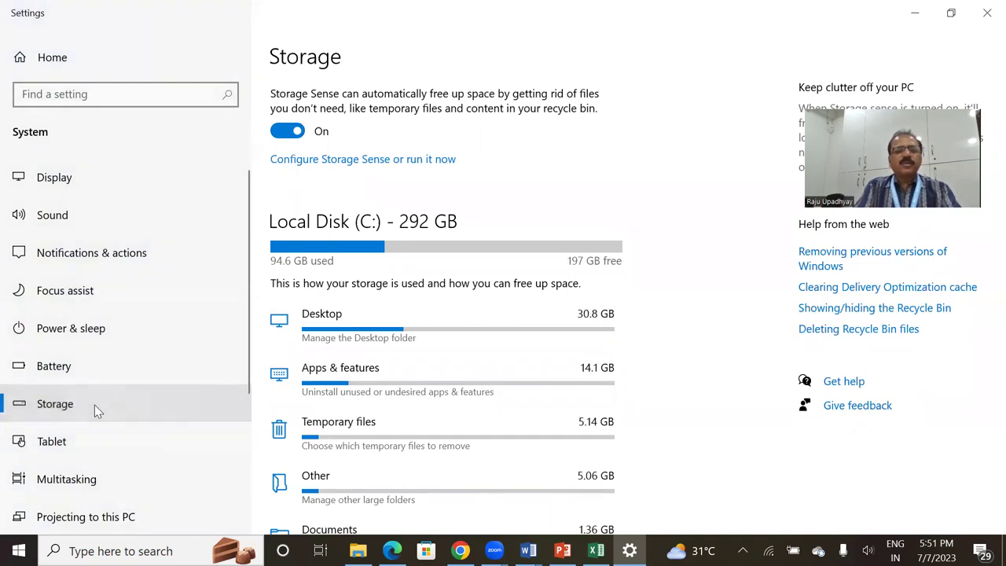
click(94, 405)
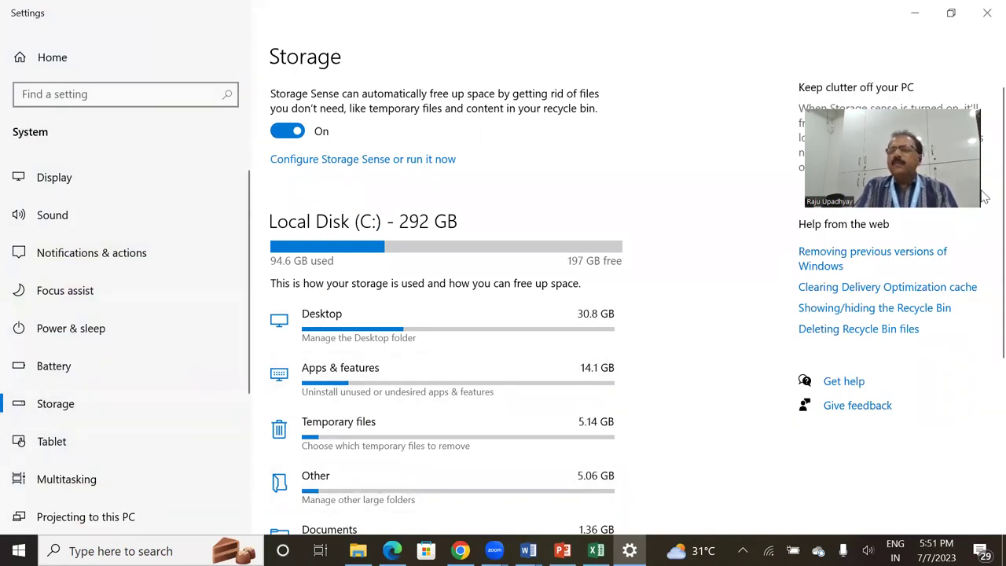
scroll(984, 299, down, 4)
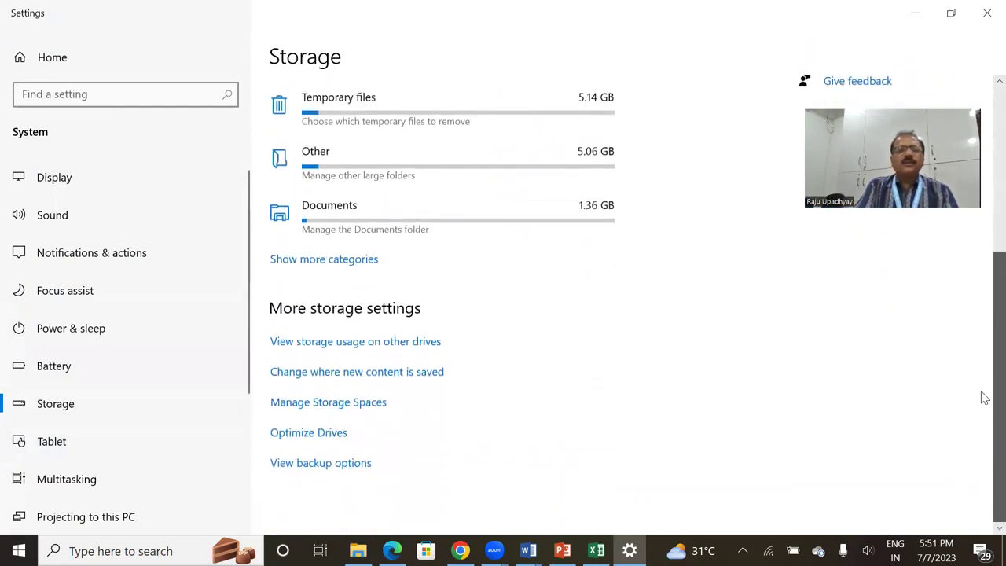
scroll(982, 366, up, 4)
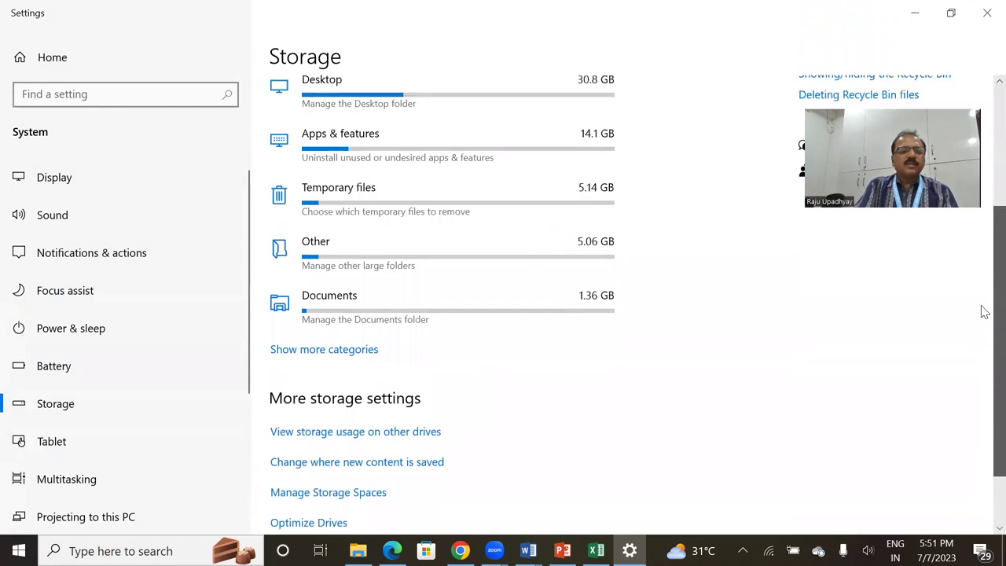
scroll(983, 330, down, 5)
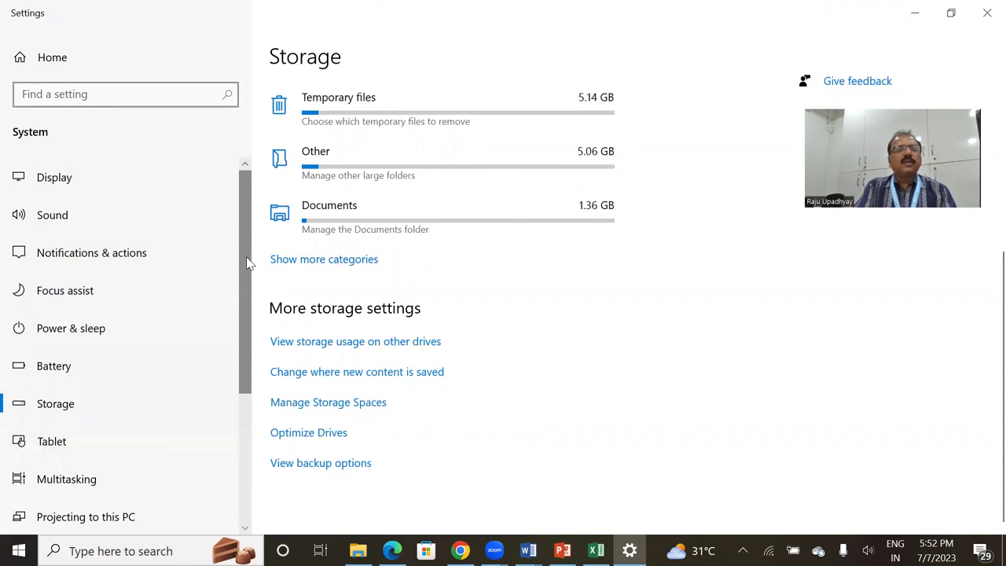
drag(247, 264, 235, 243)
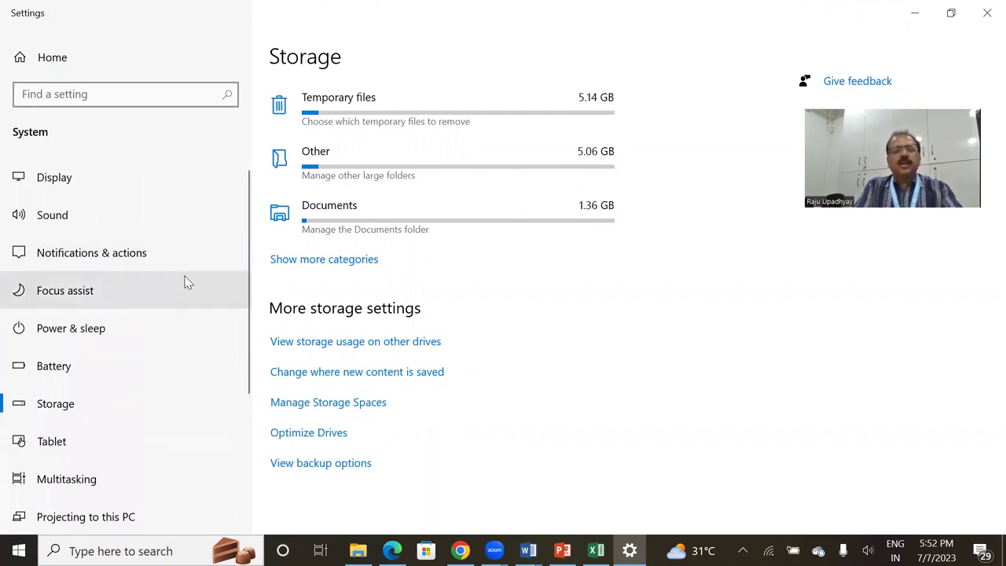
click(331, 352)
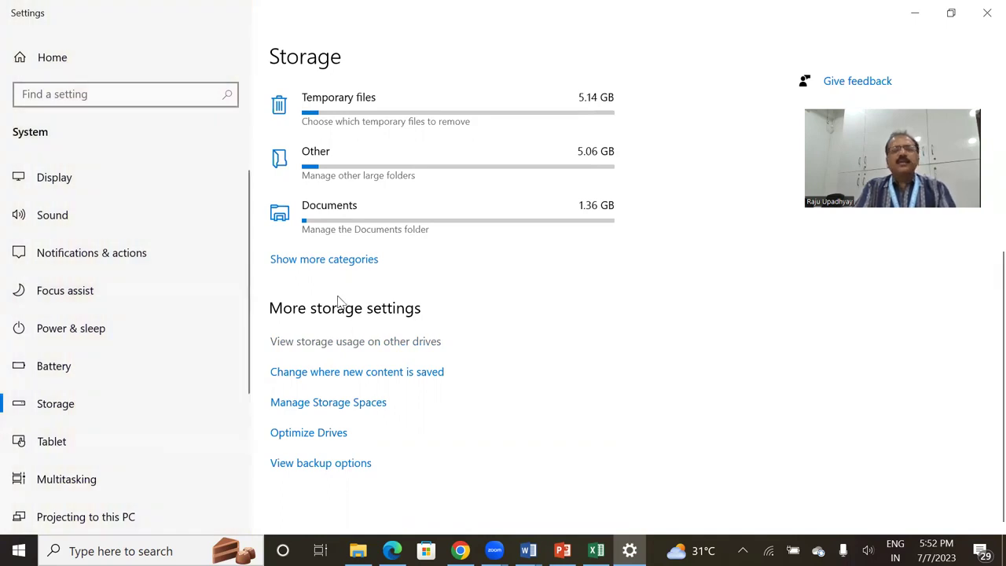
drag(985, 367, 985, 165)
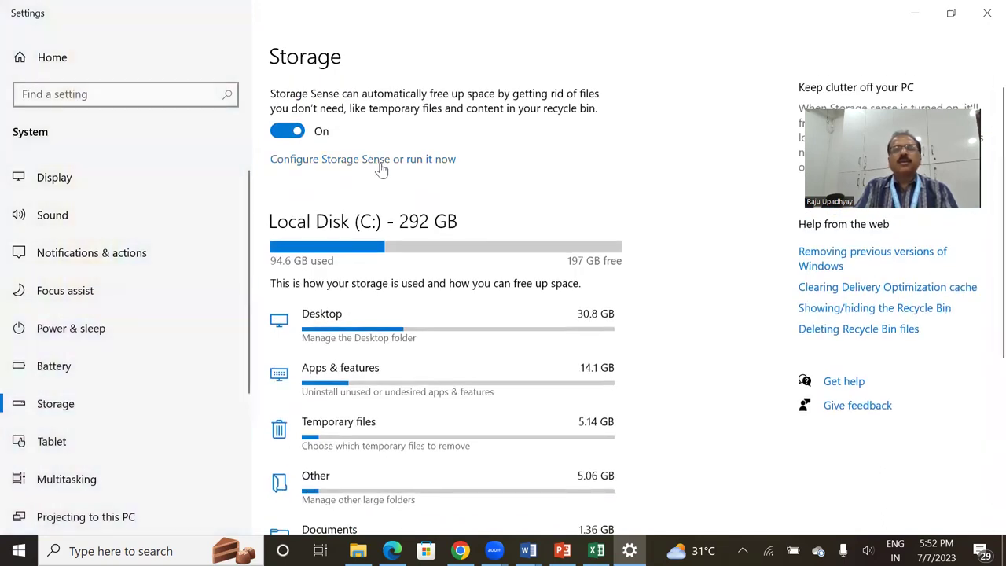
Open the Storage Sense configuration and set file deletion for both the Recycle Bin and the Downloads folder to 14 days
click(375, 162)
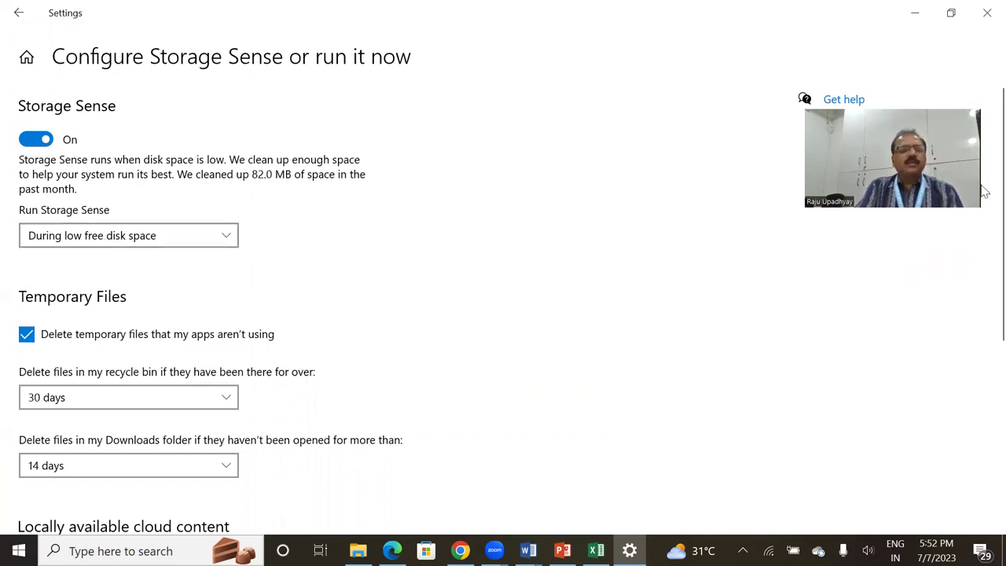
scroll(984, 191, down, 3)
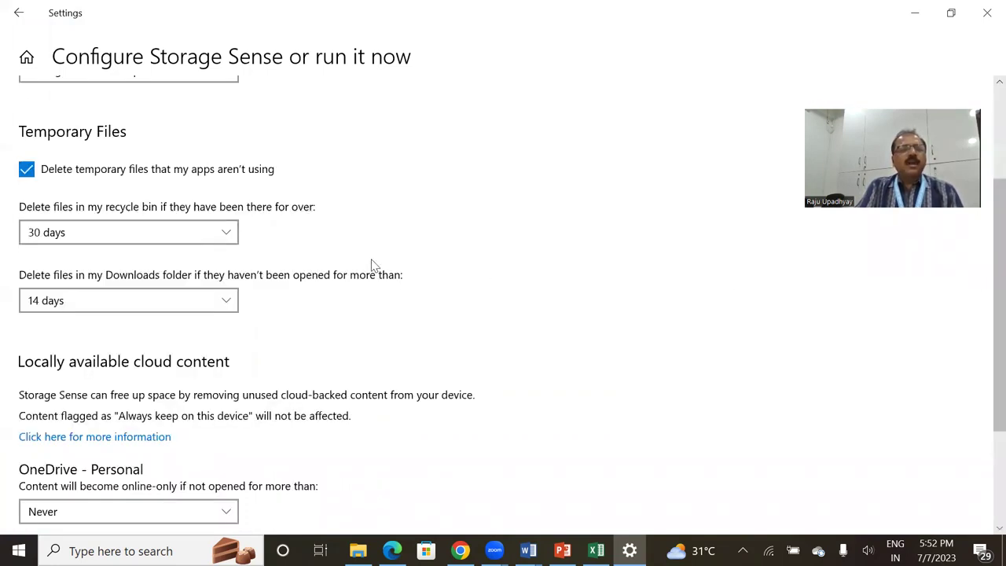
click(229, 233)
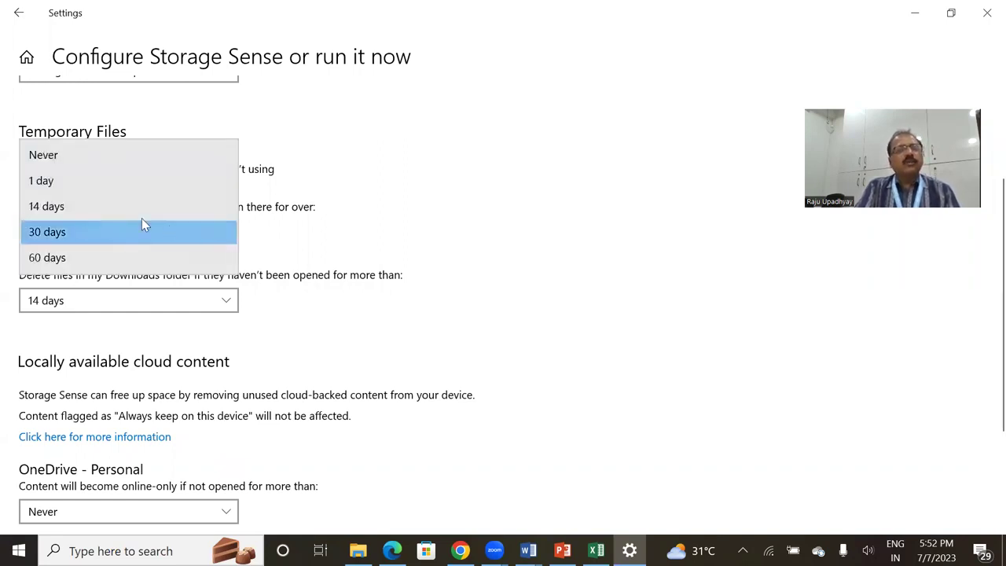
click(116, 209)
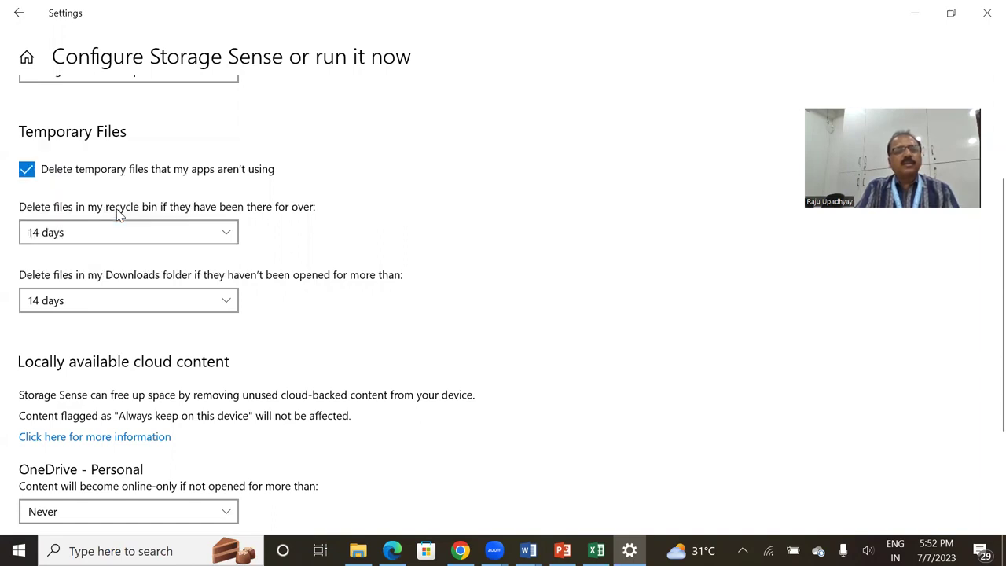
click(155, 307)
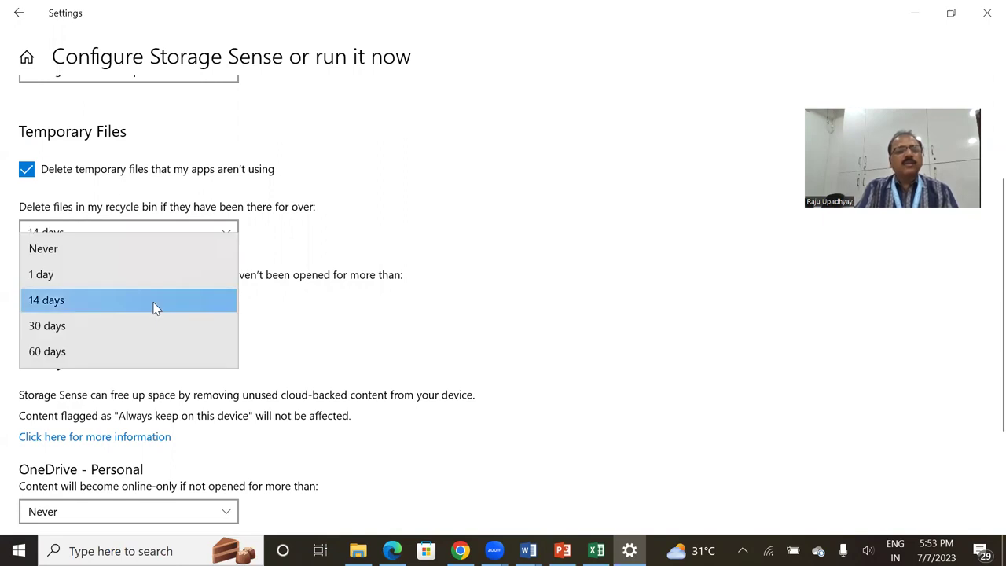
click(77, 304)
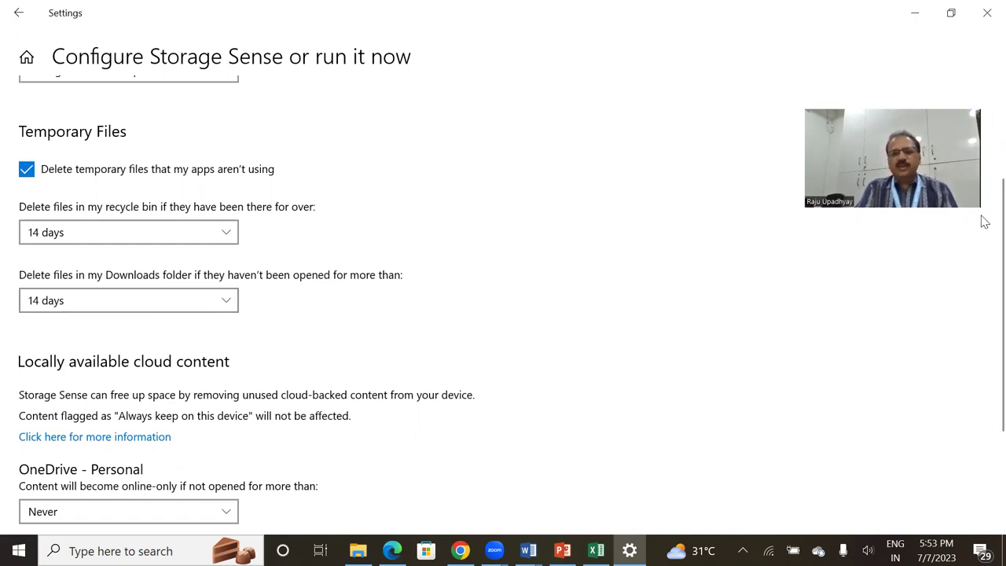
scroll(985, 244, down, 2)
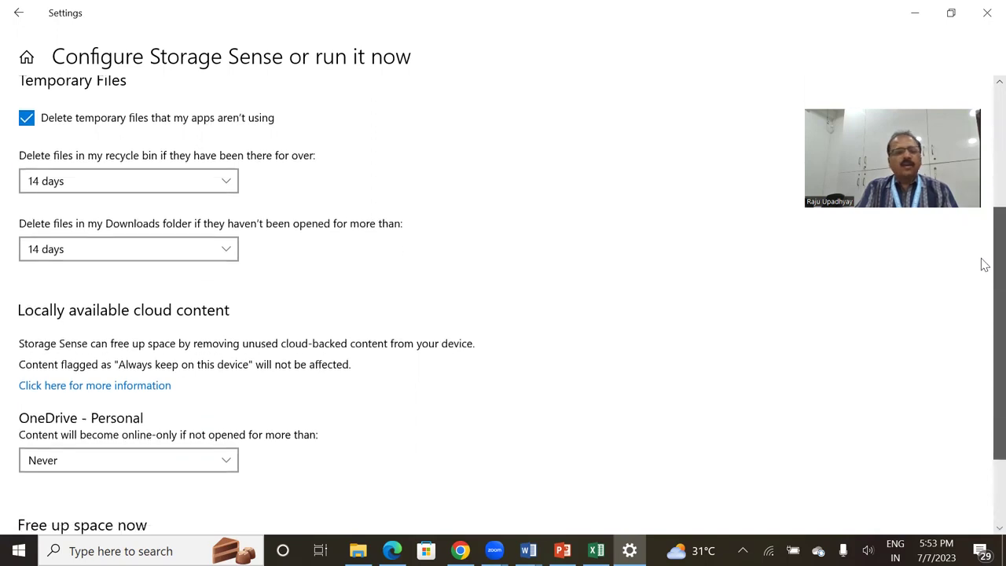
scroll(985, 299, down, 3)
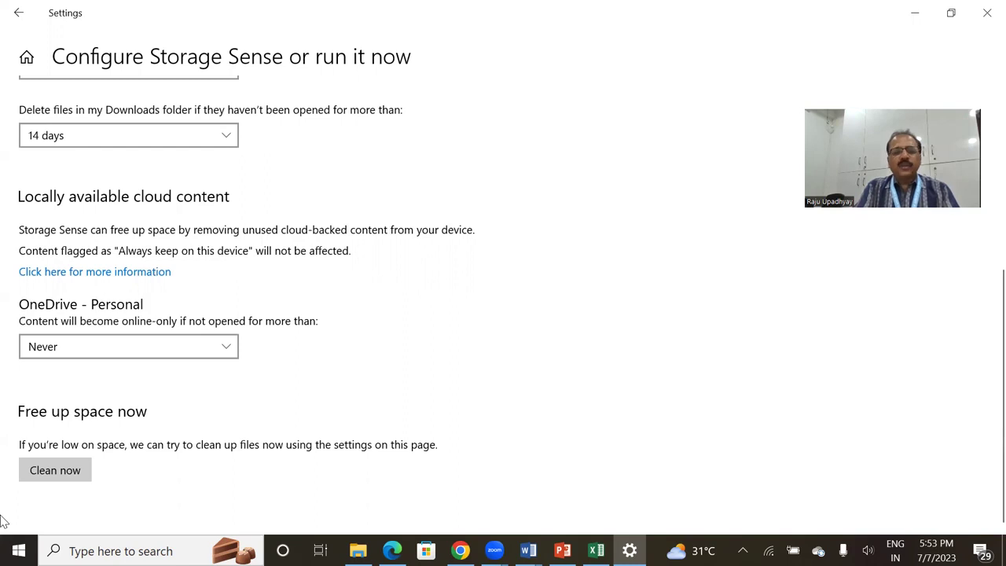
Search Windows for "video", launch Video Editor and open the first existing video project
click(119, 542)
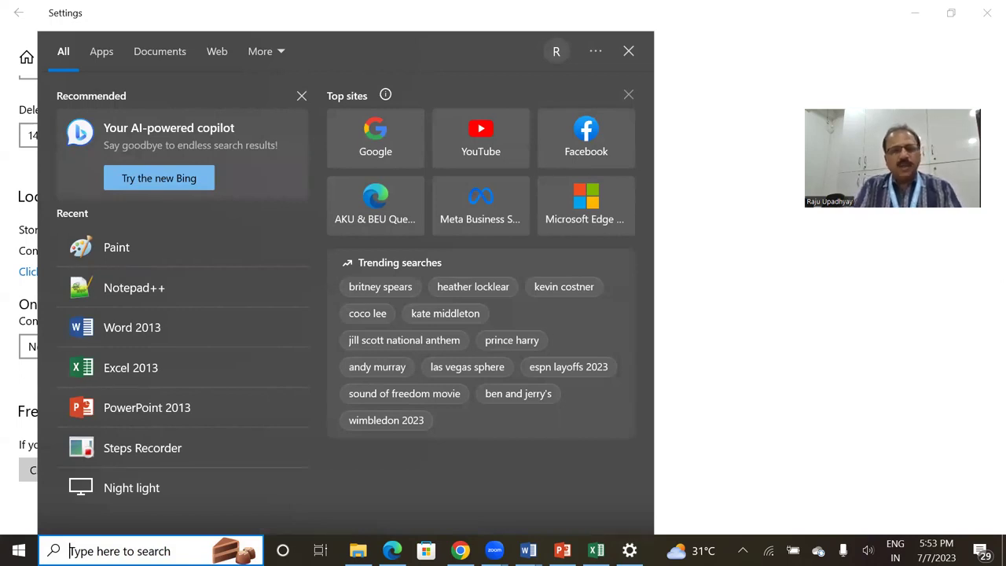
text(video)
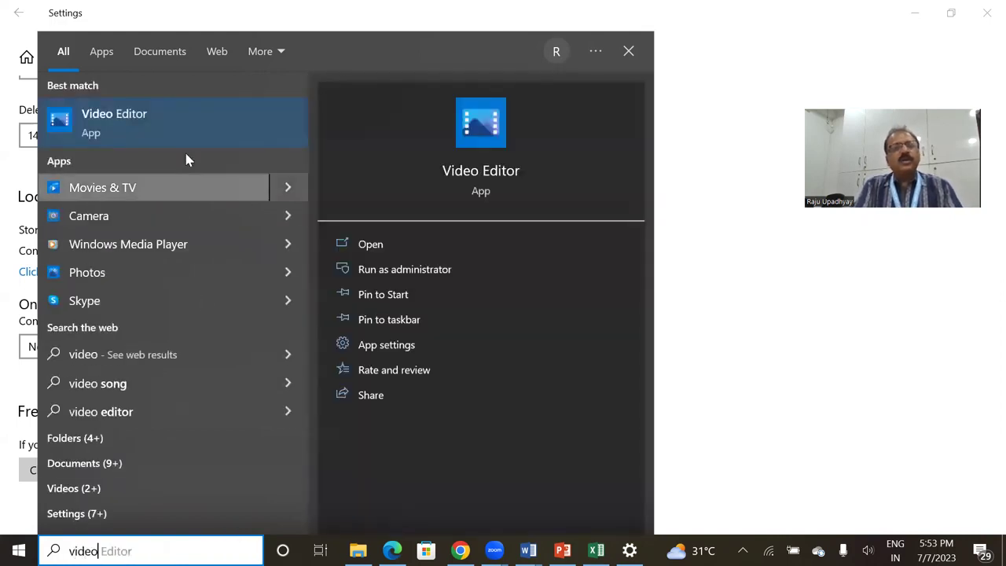
click(150, 124)
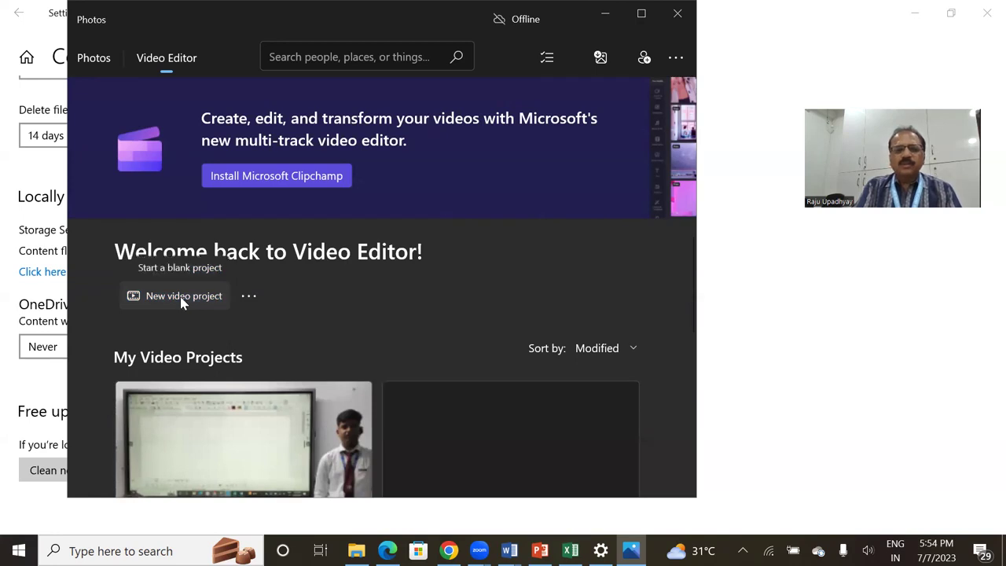
click(234, 425)
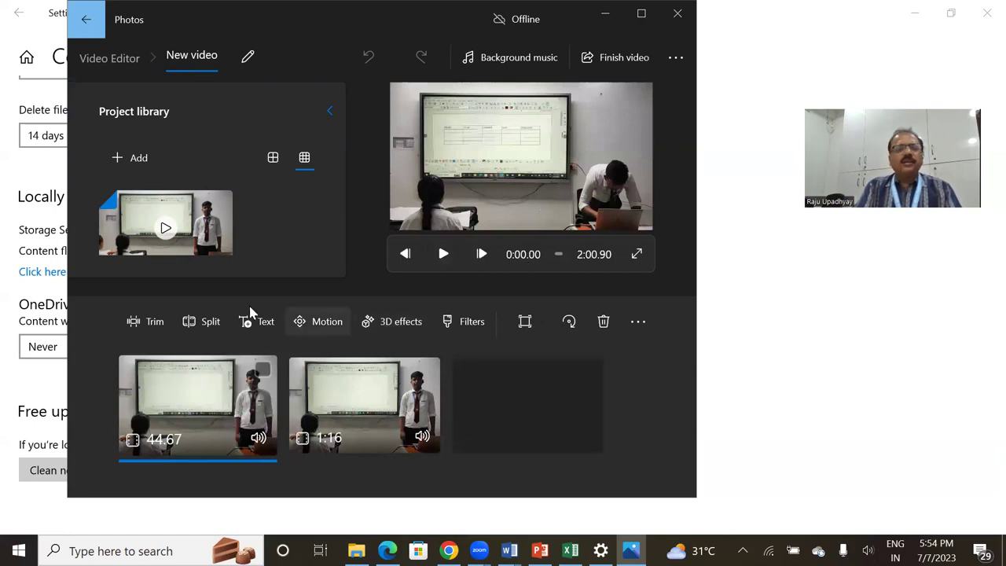
Trim the first storyboard clip to run from 1:46.00 to 4:24.70
click(165, 236)
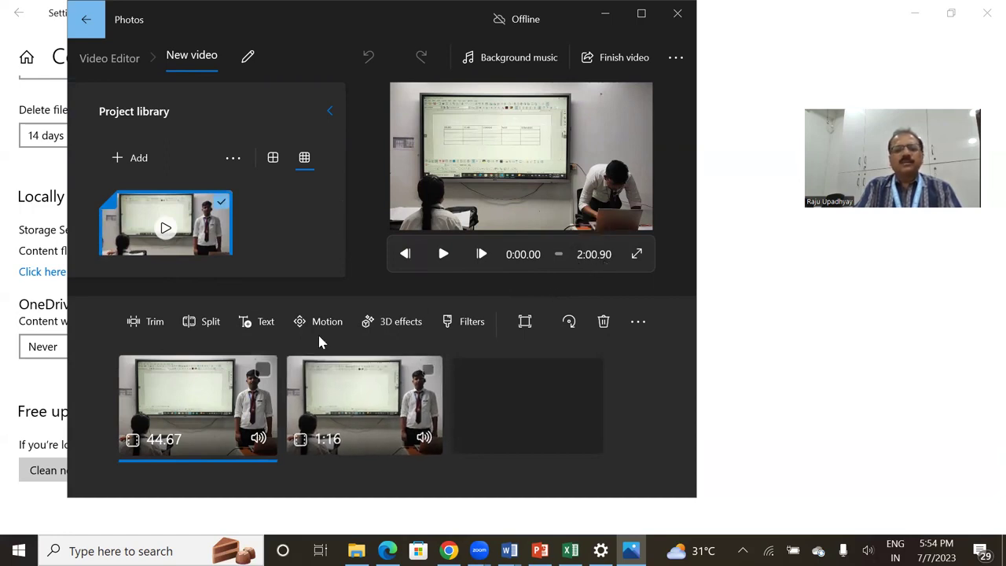
click(162, 327)
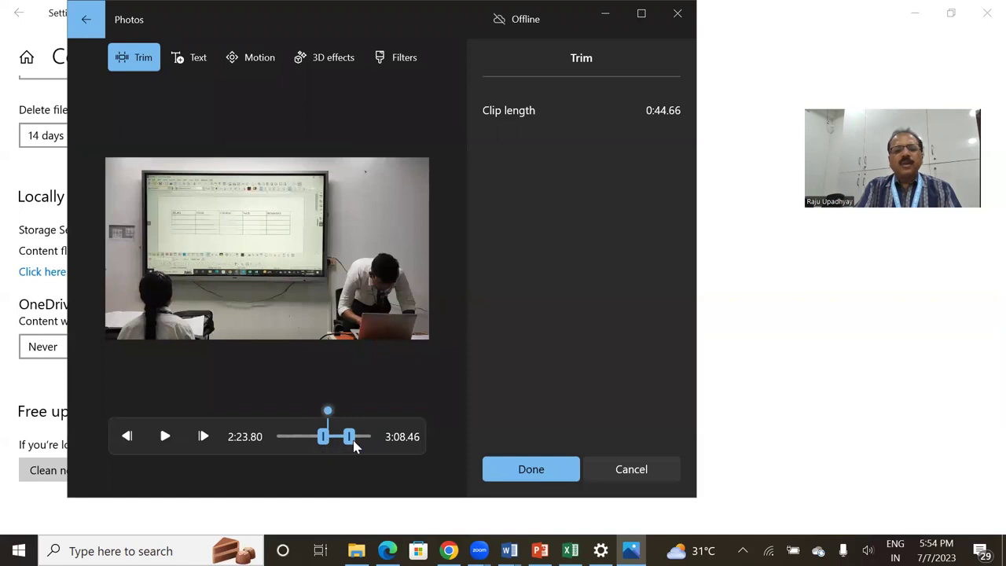
drag(323, 438, 259, 442)
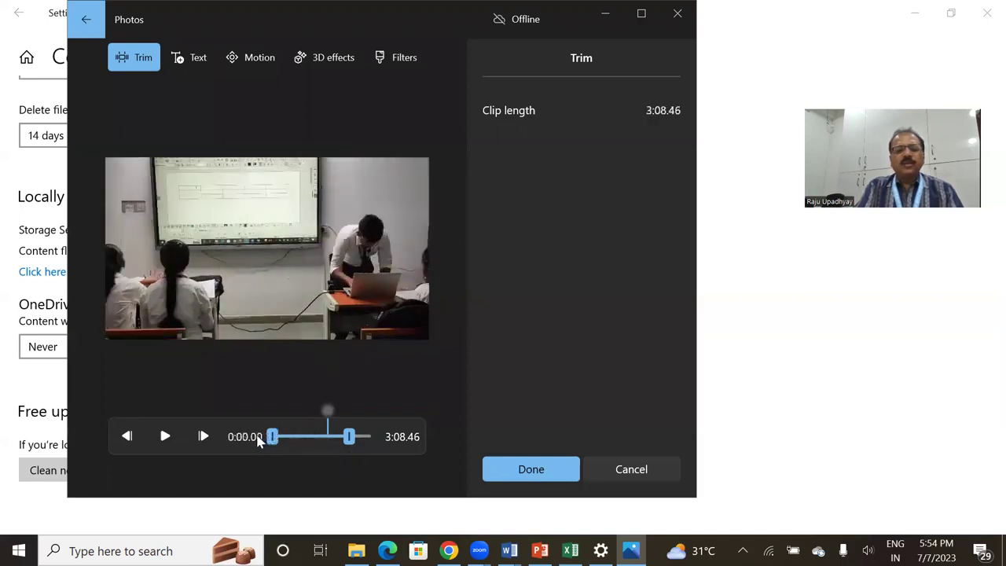
drag(349, 437, 388, 442)
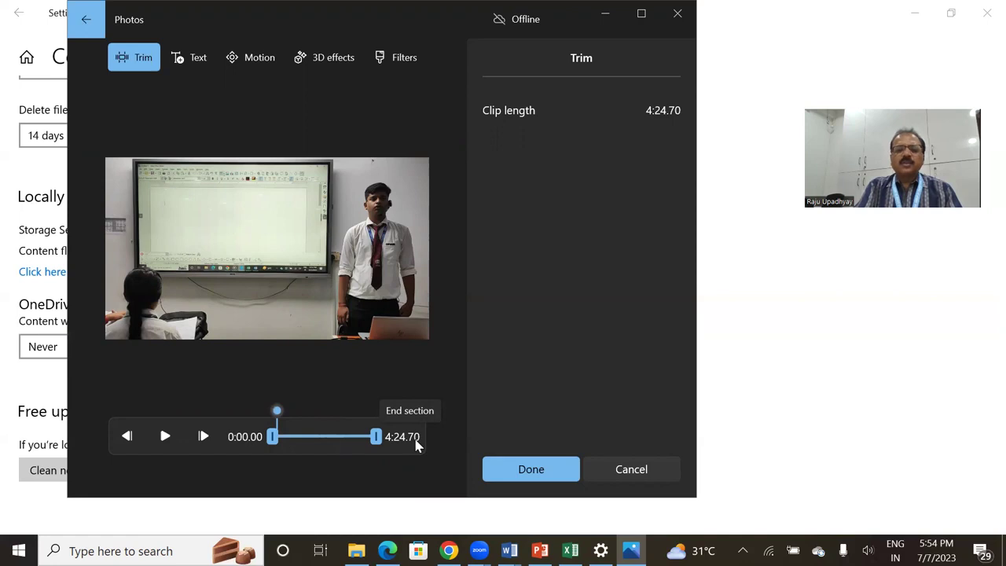
click(276, 440)
drag(275, 442, 295, 442)
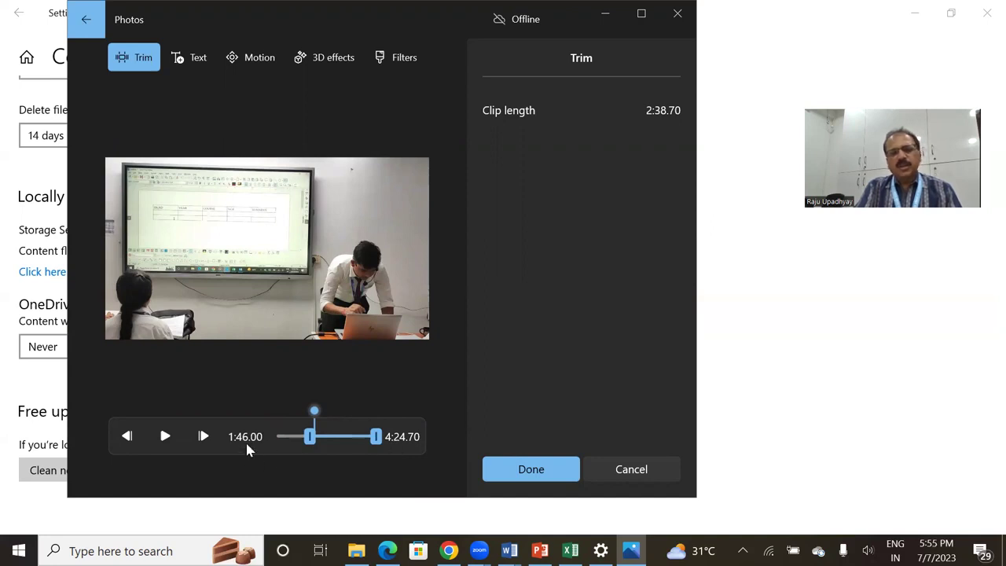
click(532, 472)
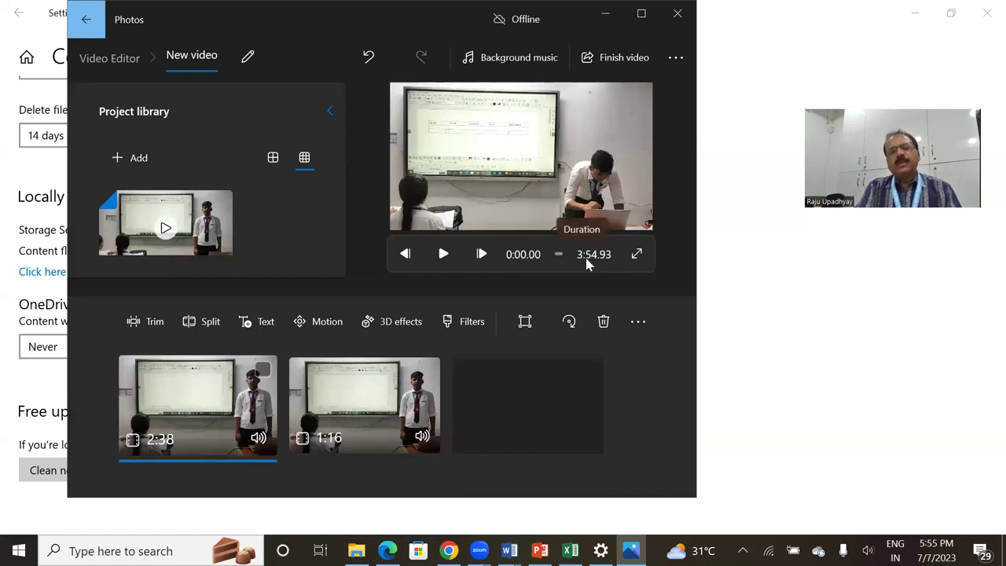
Play a short part of the project preview, pause it, and split the first storyboard clip at 1:20.00
click(443, 256)
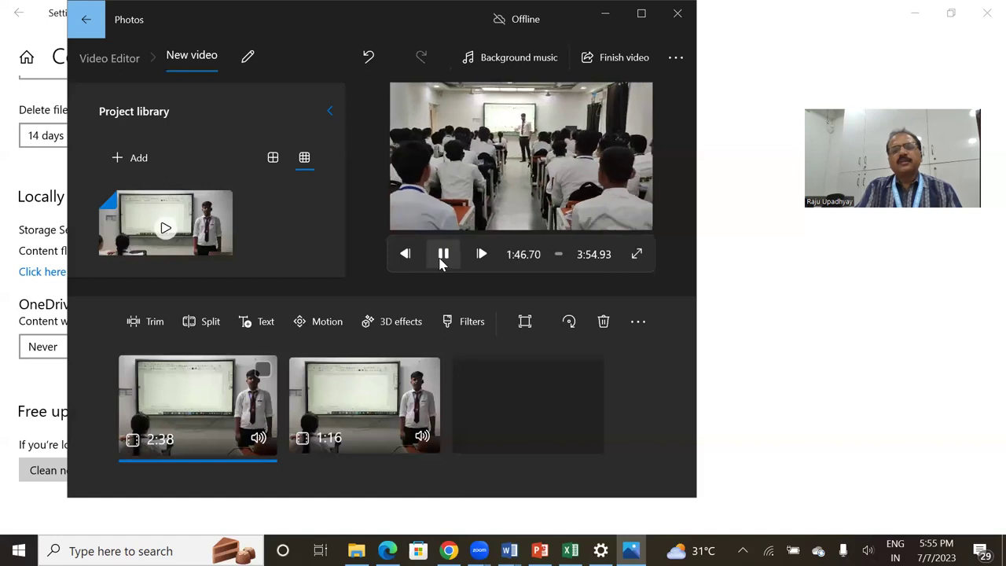
click(442, 263)
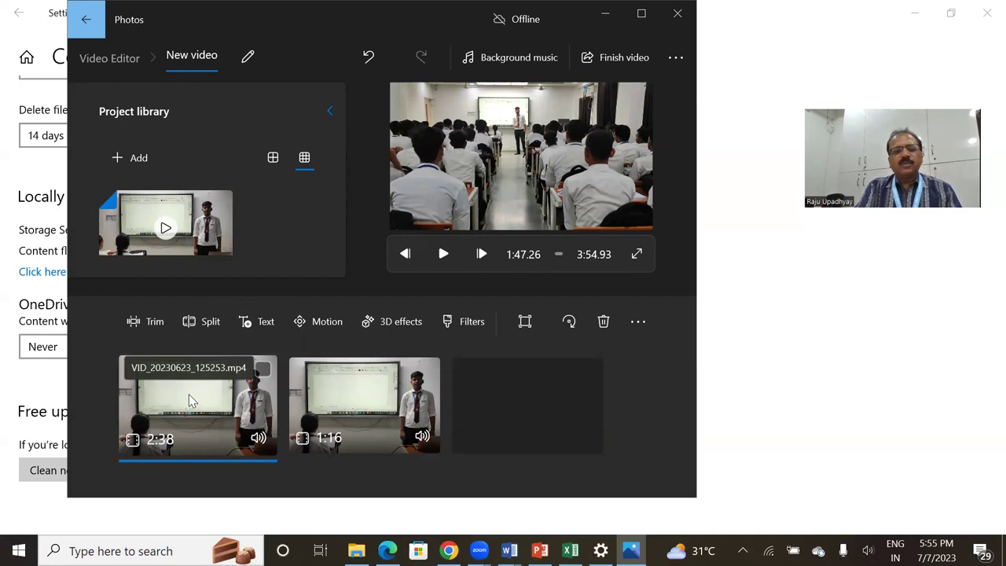
click(209, 324)
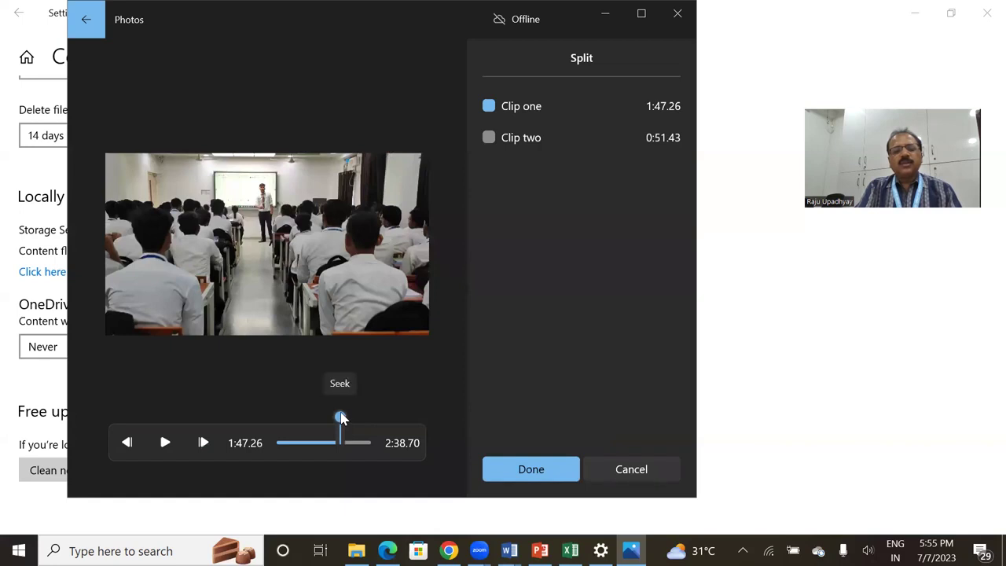
drag(341, 417, 327, 424)
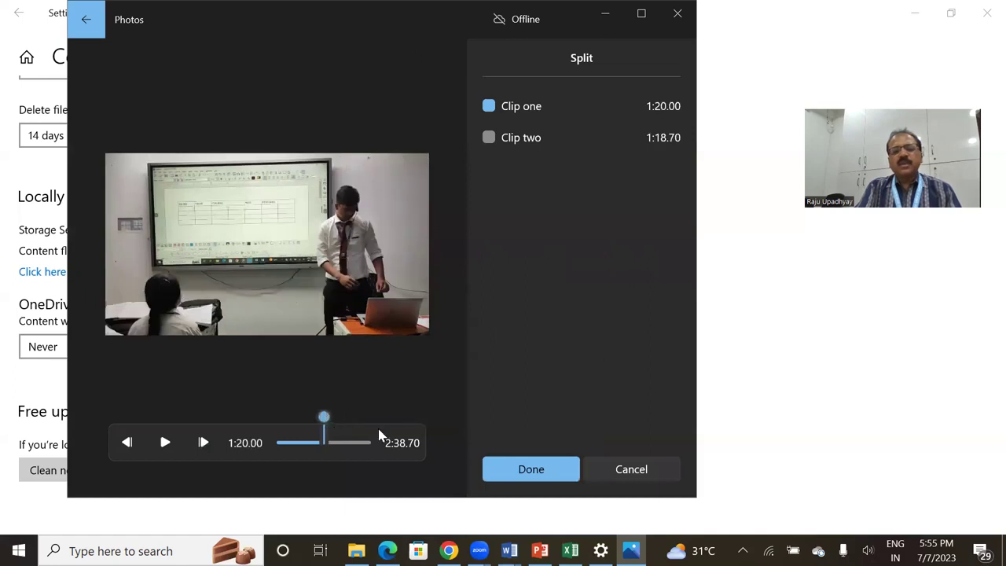
click(532, 470)
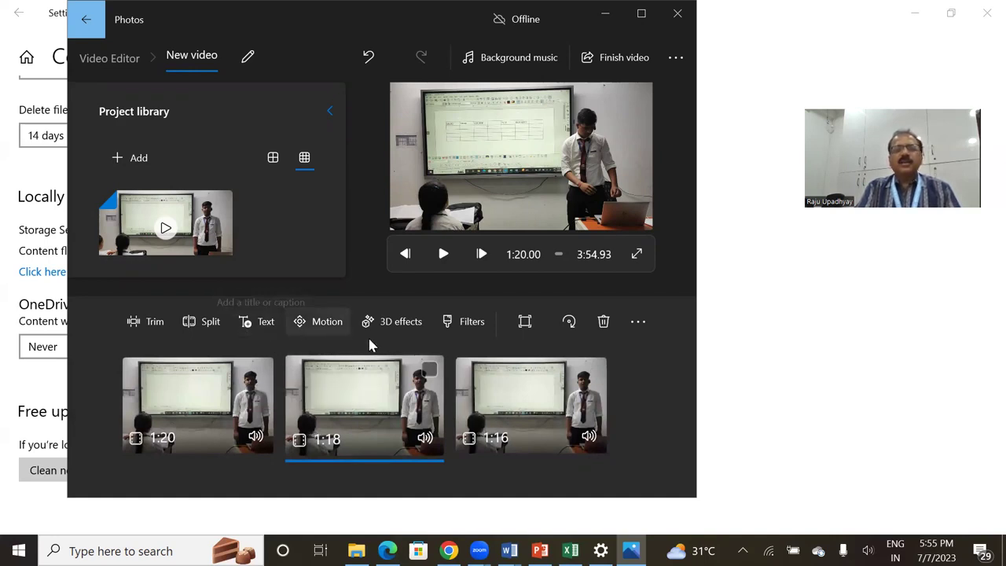
Add the Sparkler 3D effect to the second storyboard clip, adjust its placement on the frame, and preview a few seconds of the result
click(398, 321)
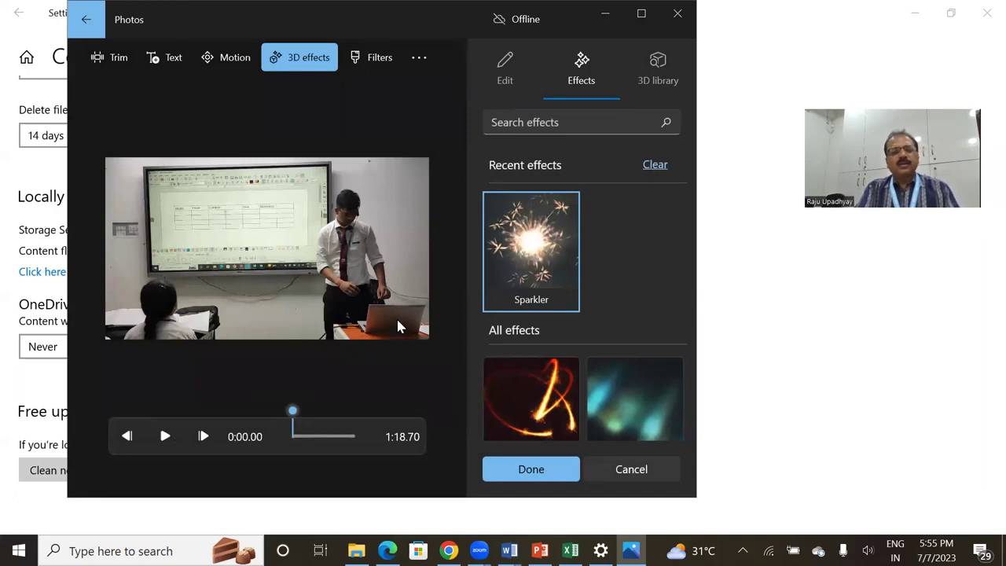
click(542, 284)
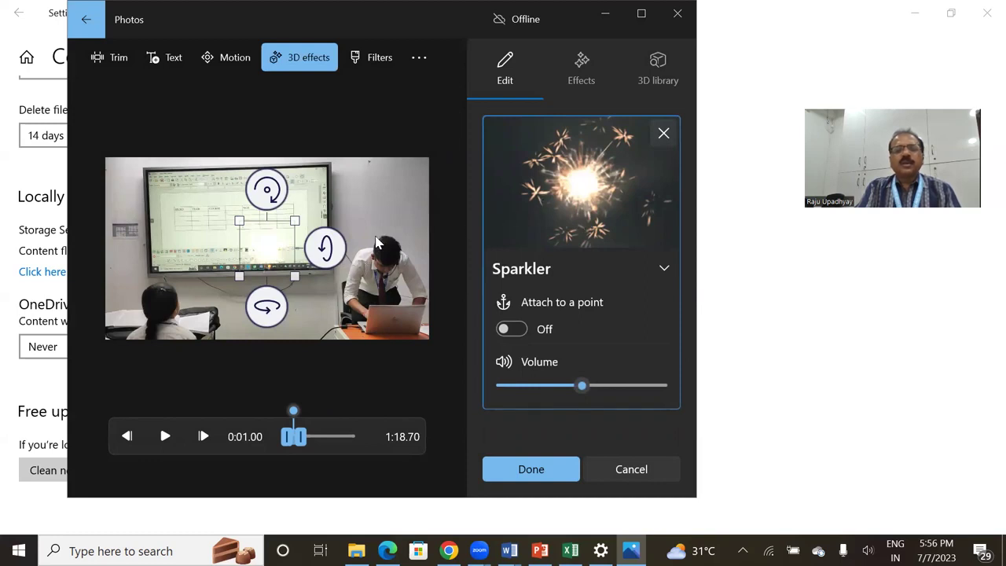
drag(330, 248, 322, 285)
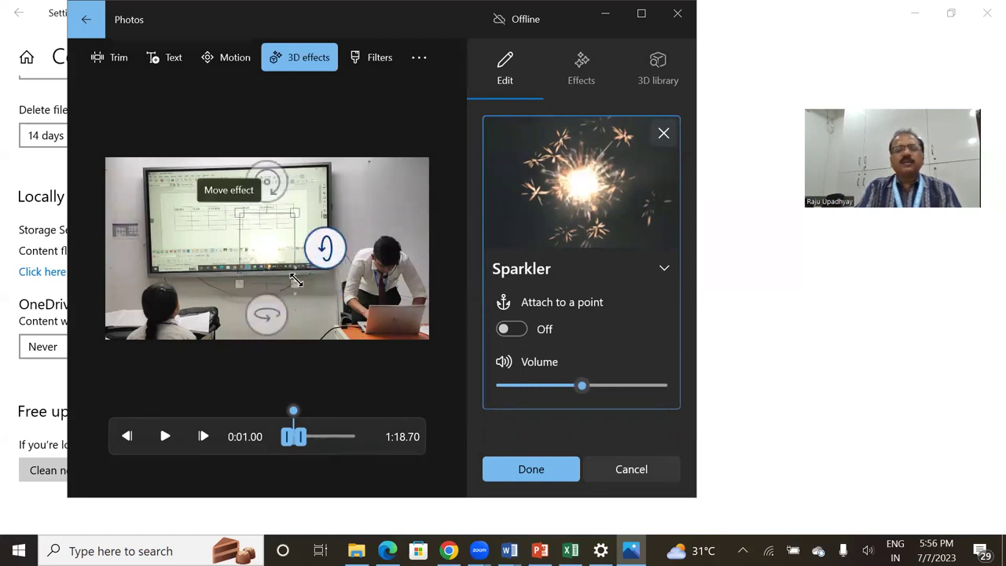
click(529, 466)
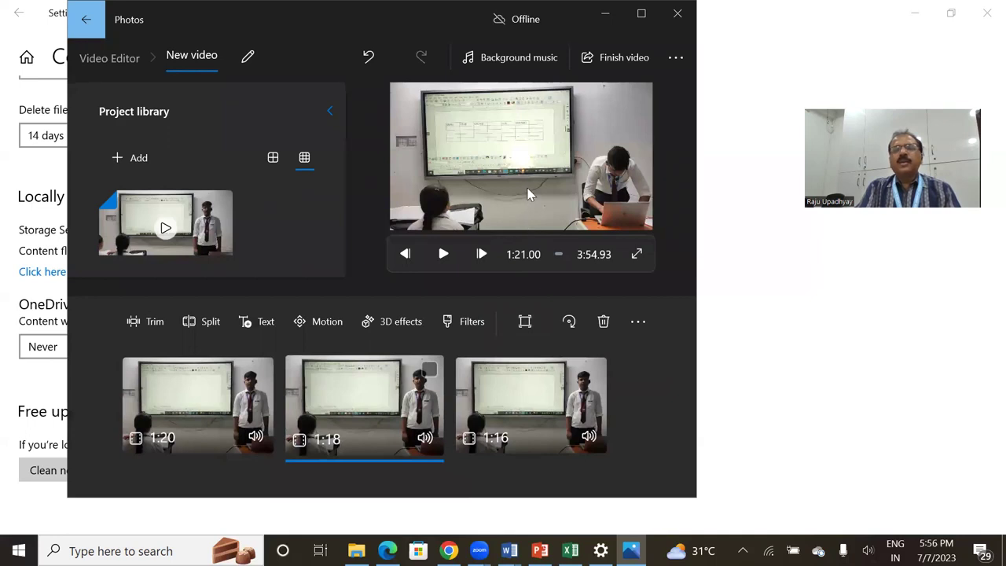
click(444, 253)
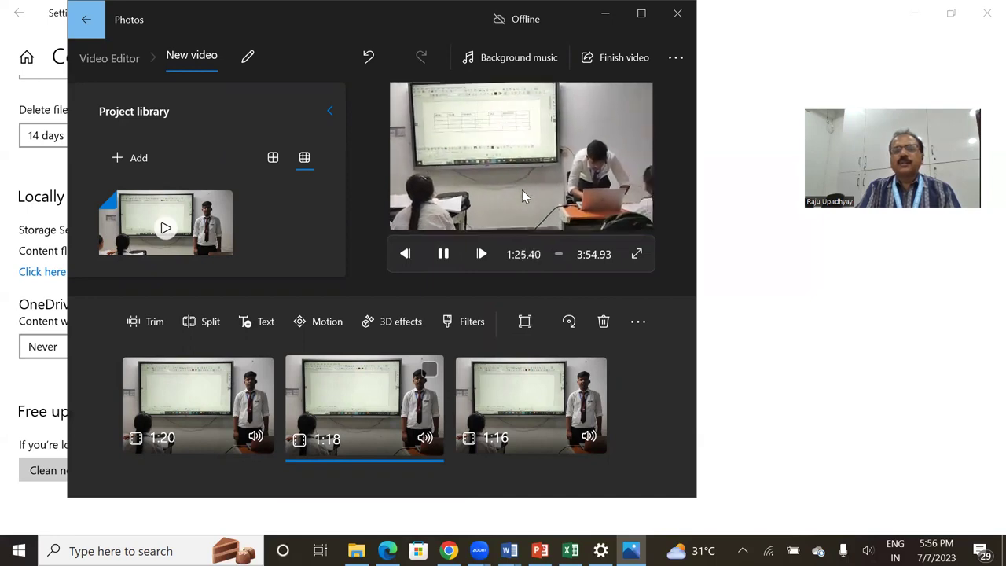
click(444, 255)
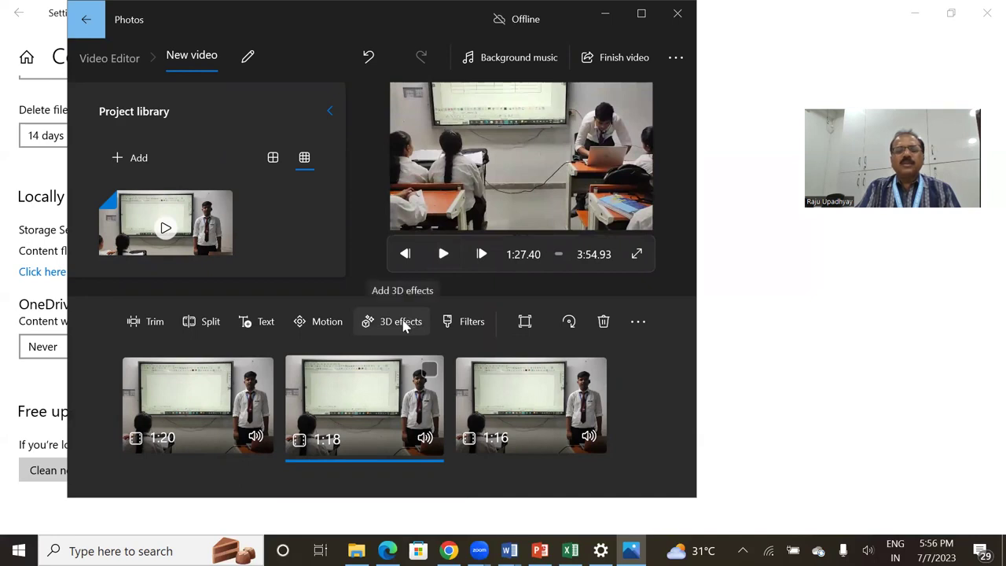
Open the text options for the second clip and try the Simple animated text style
click(264, 321)
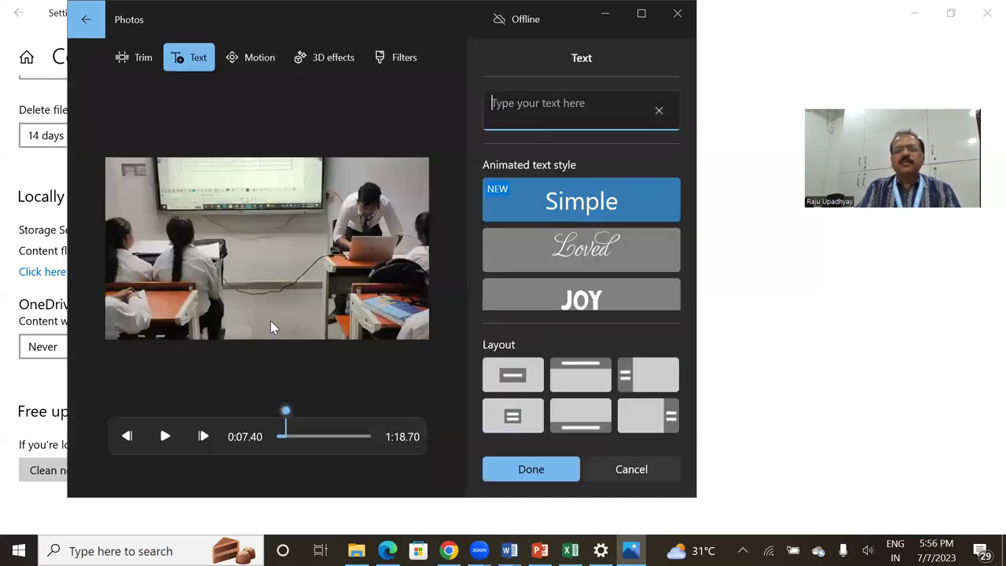
click(597, 216)
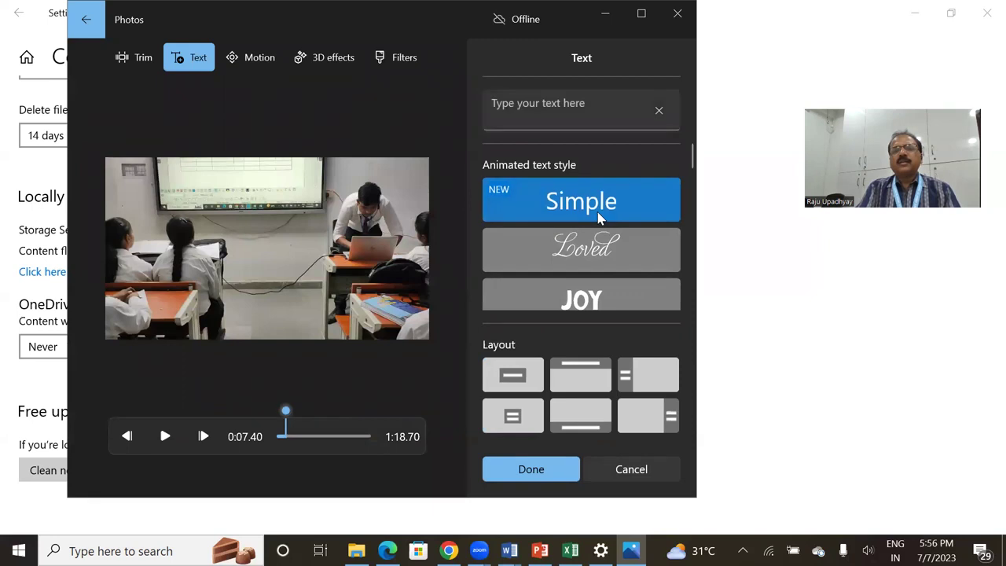
click(560, 110)
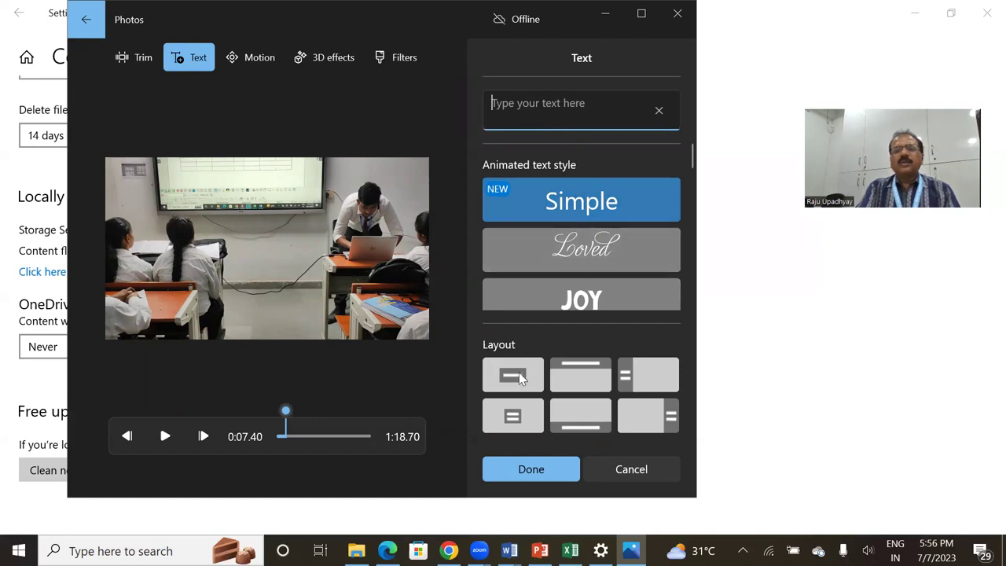
click(548, 103)
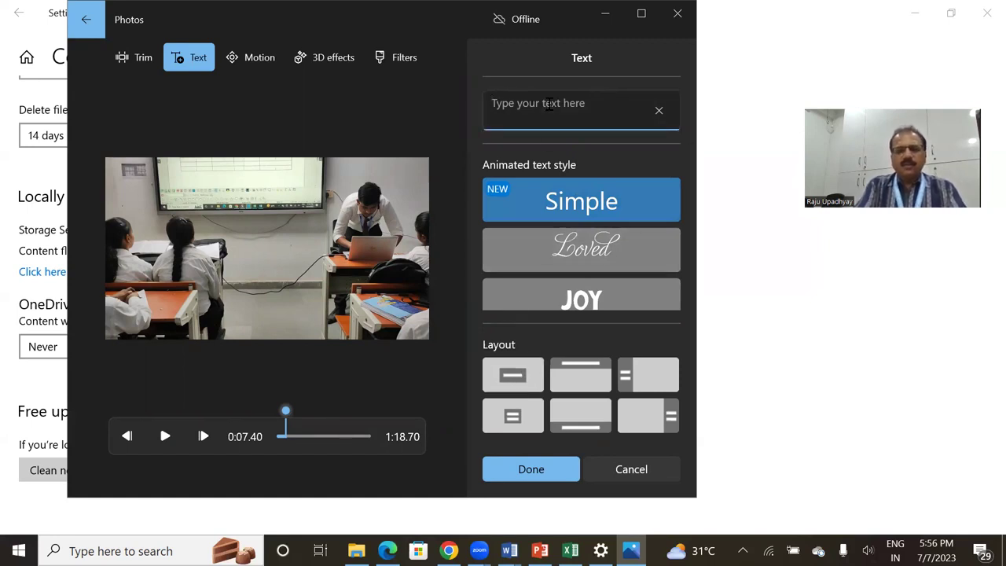
click(561, 202)
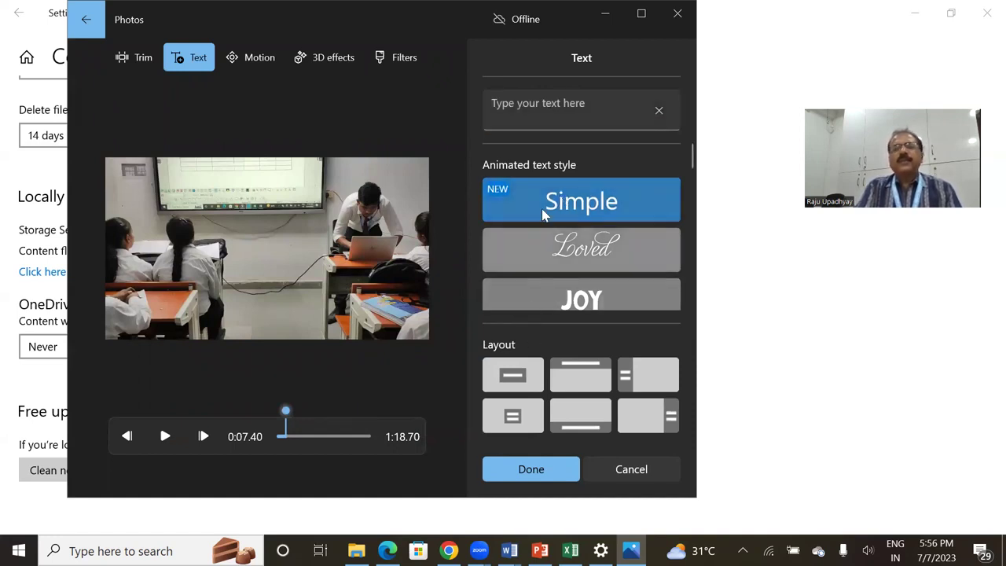
Try the Zoom in center, Zoom in left, Zoom out left and Pan left motions on the clip, ending on Zoom out right
click(265, 63)
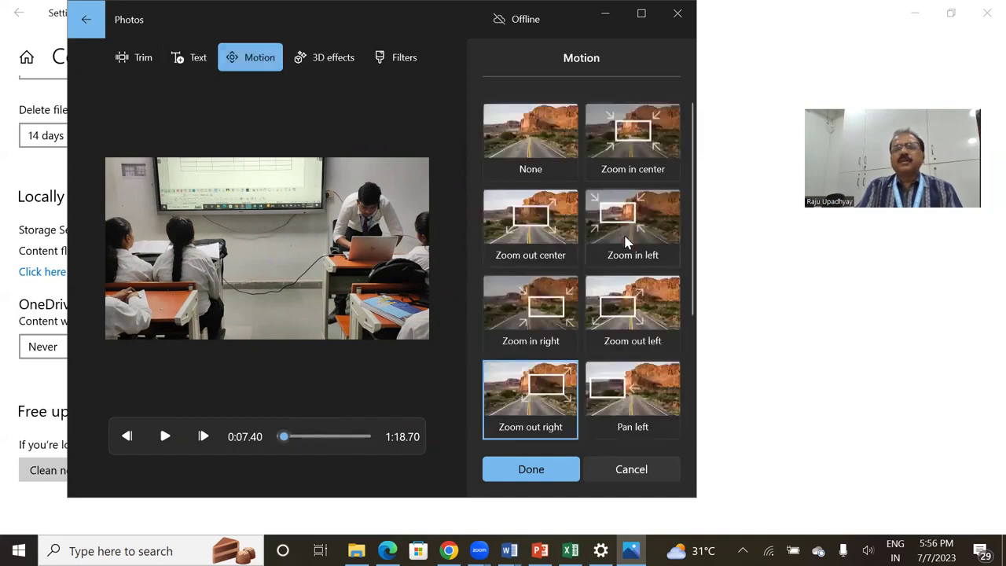
click(633, 132)
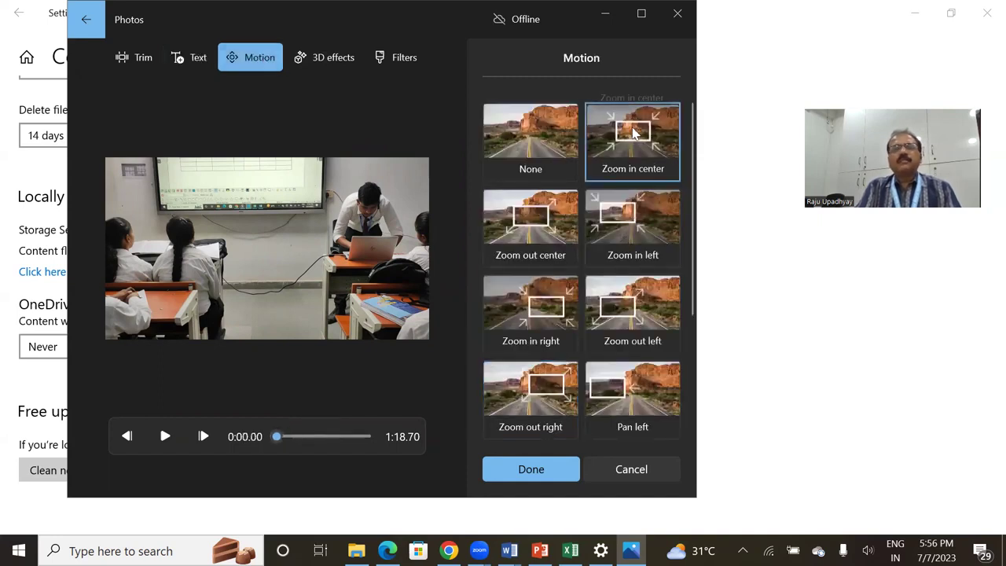
click(633, 235)
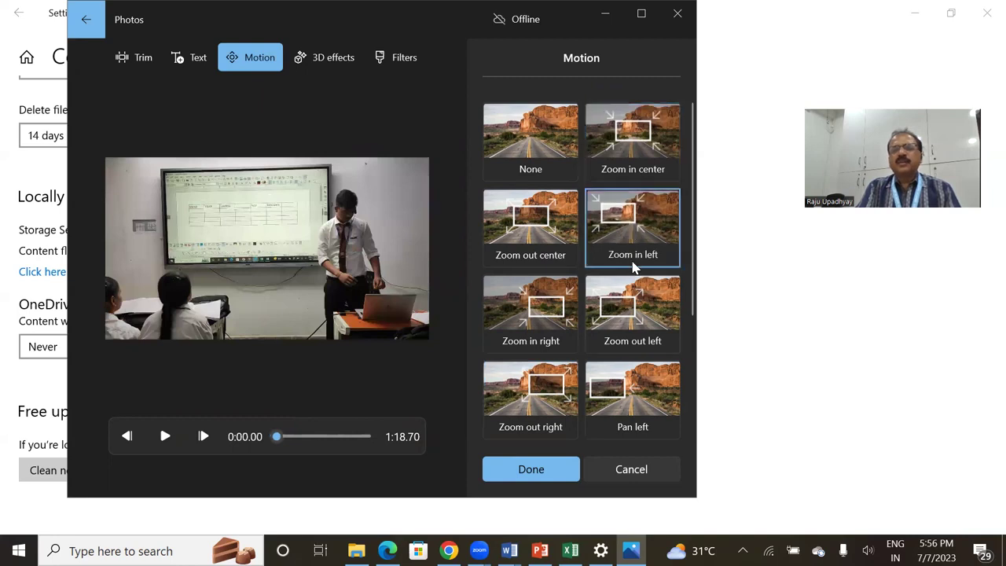
click(634, 319)
click(627, 374)
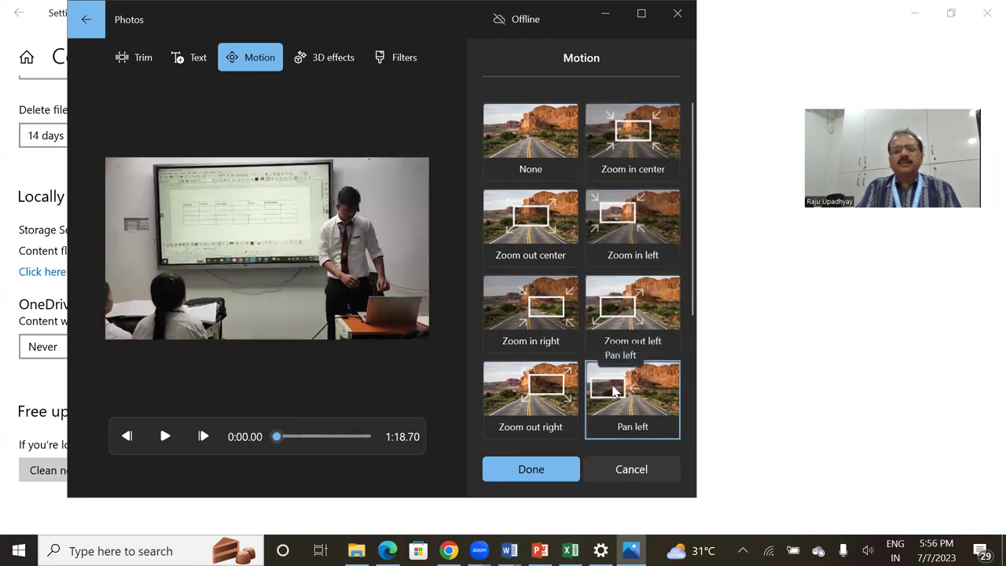
click(520, 381)
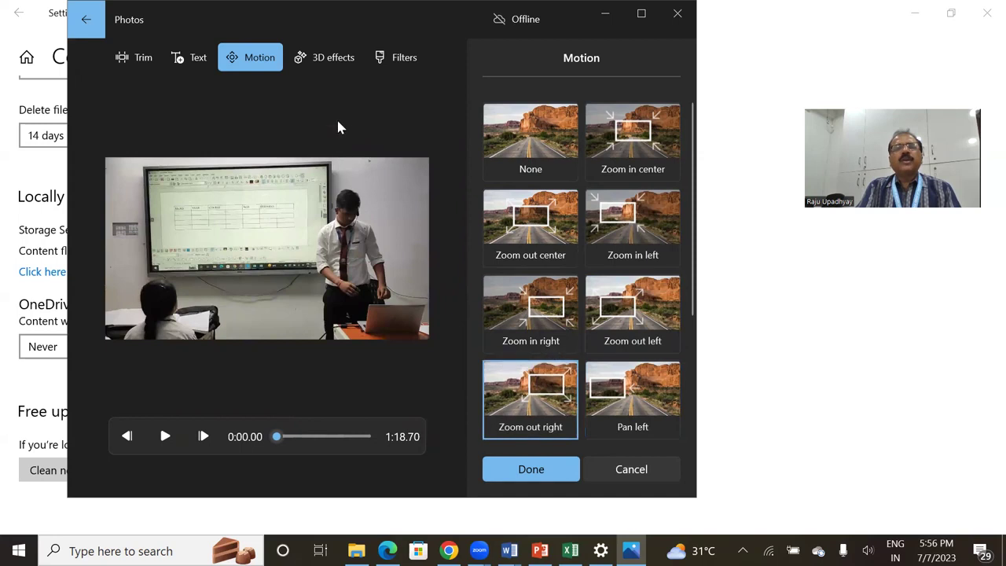
Remove the Sparkler effect from the second clip, apply the Fireworks 3D effect instead, and return to the storyboard
click(339, 71)
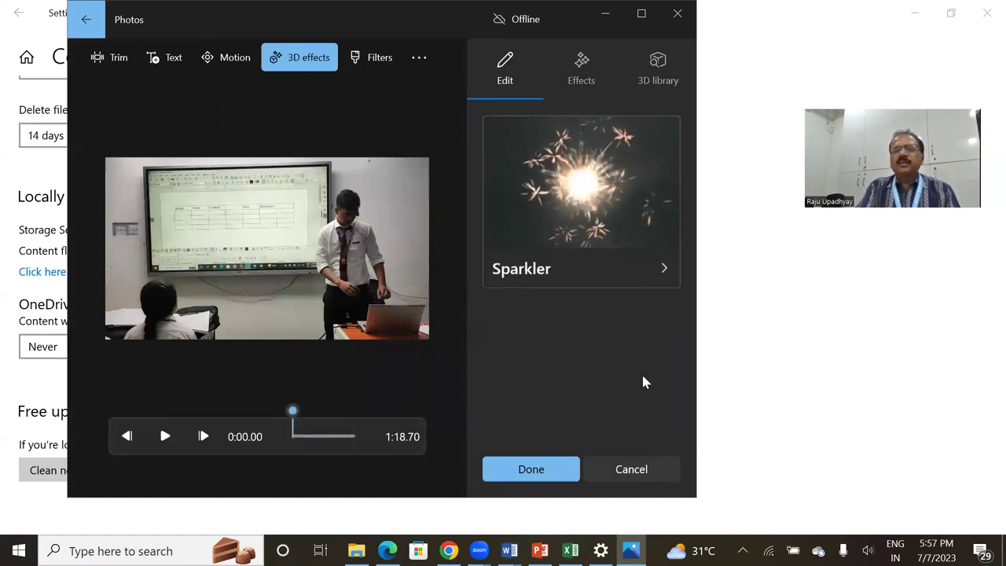
click(663, 131)
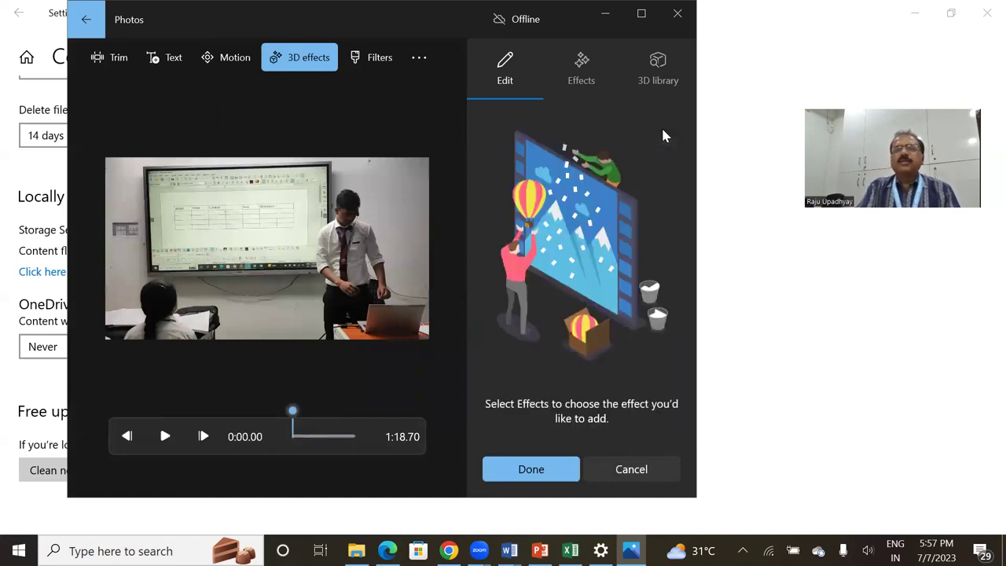
click(586, 71)
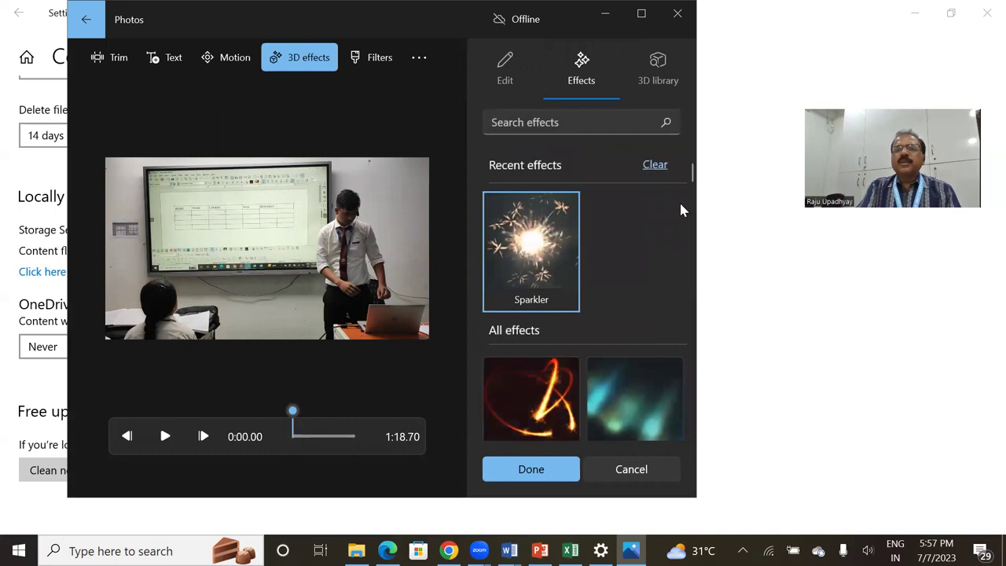
drag(691, 170, 695, 254)
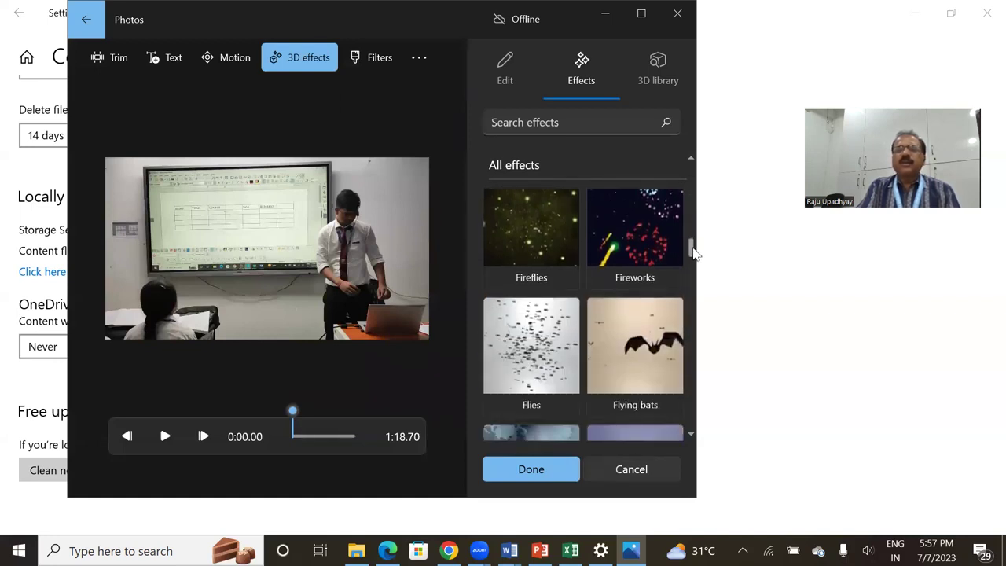
click(648, 237)
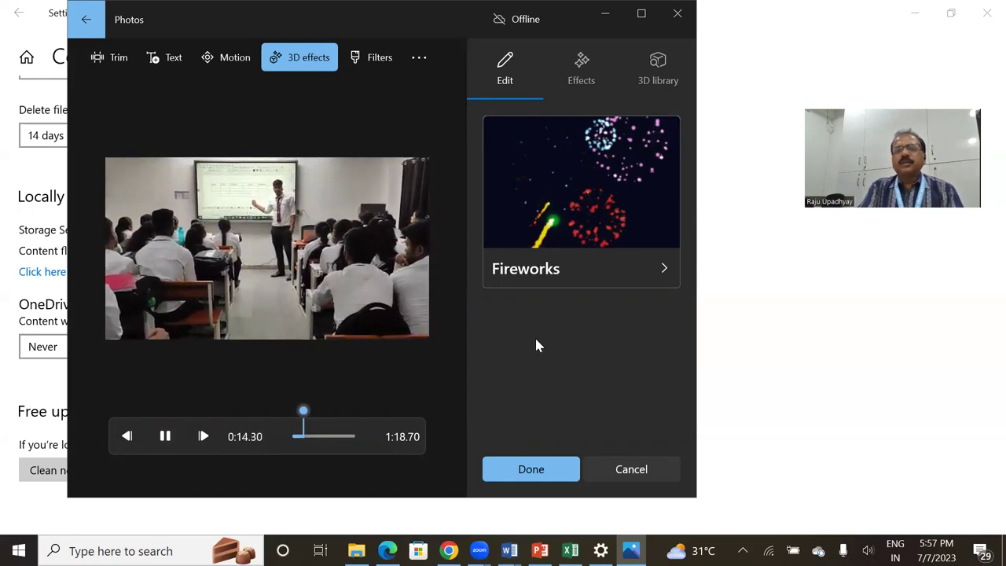
click(531, 471)
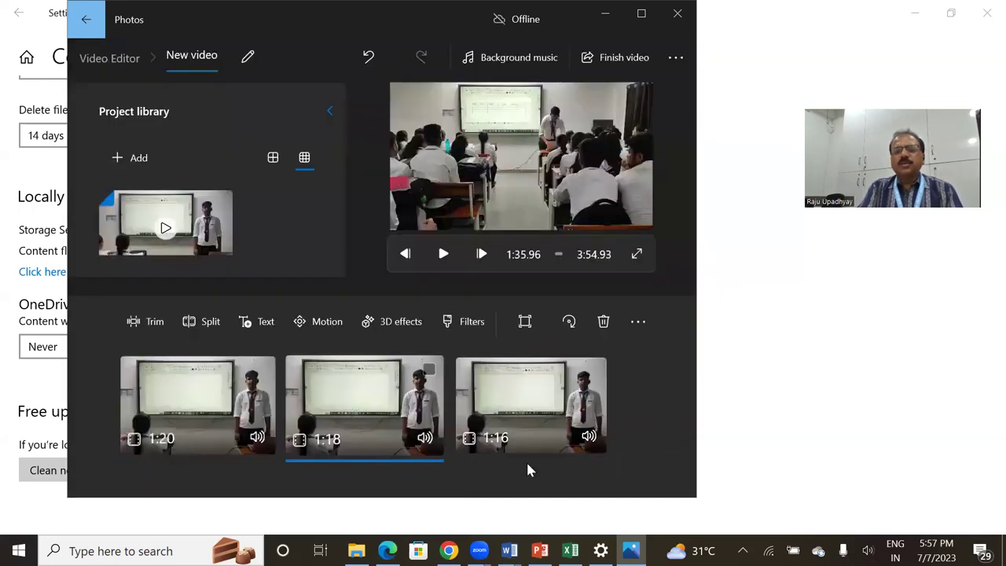
Minimize the video editor, Settings and File Explorer windows to reveal the desktop
drag(335, 27, 435, 159)
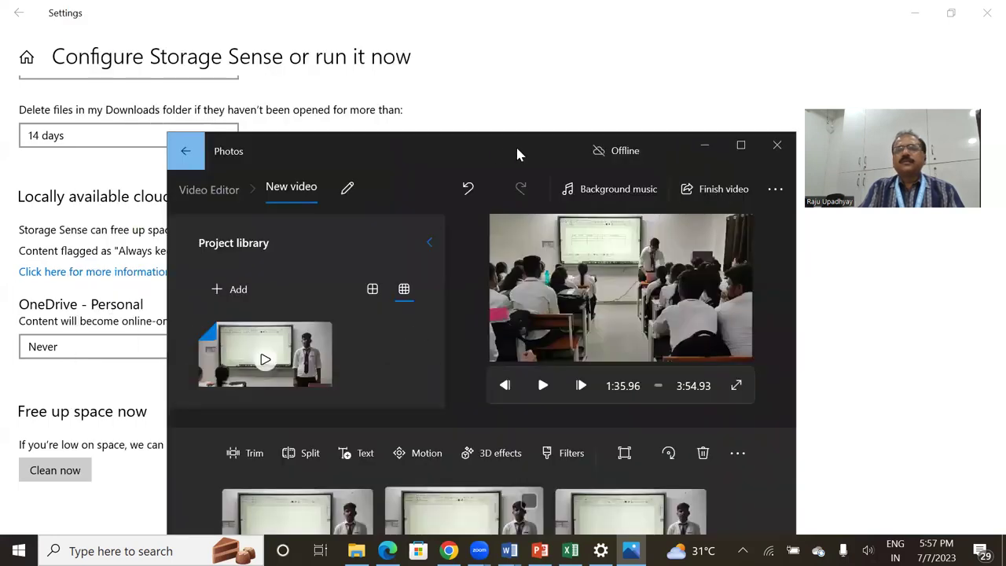
click(705, 147)
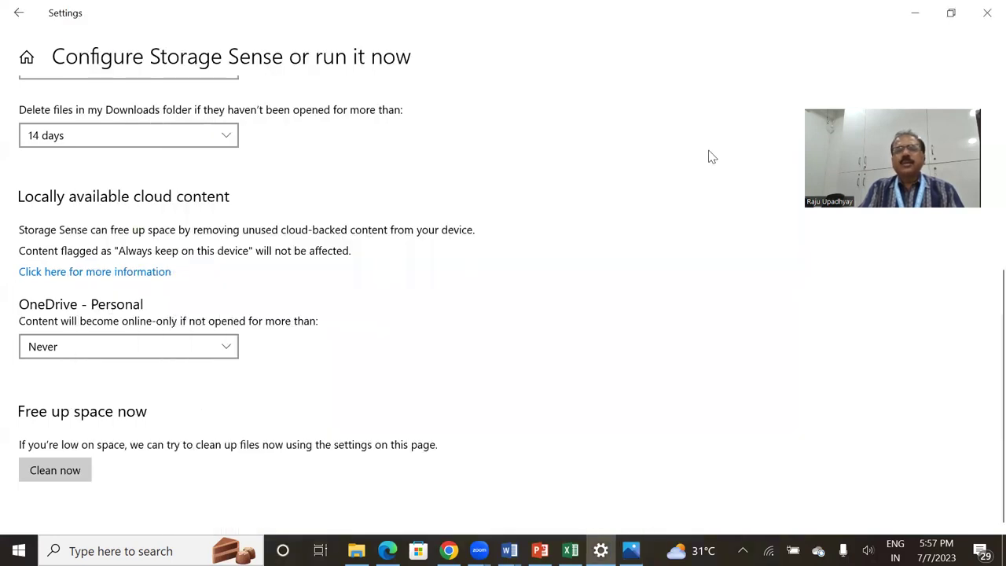
click(916, 13)
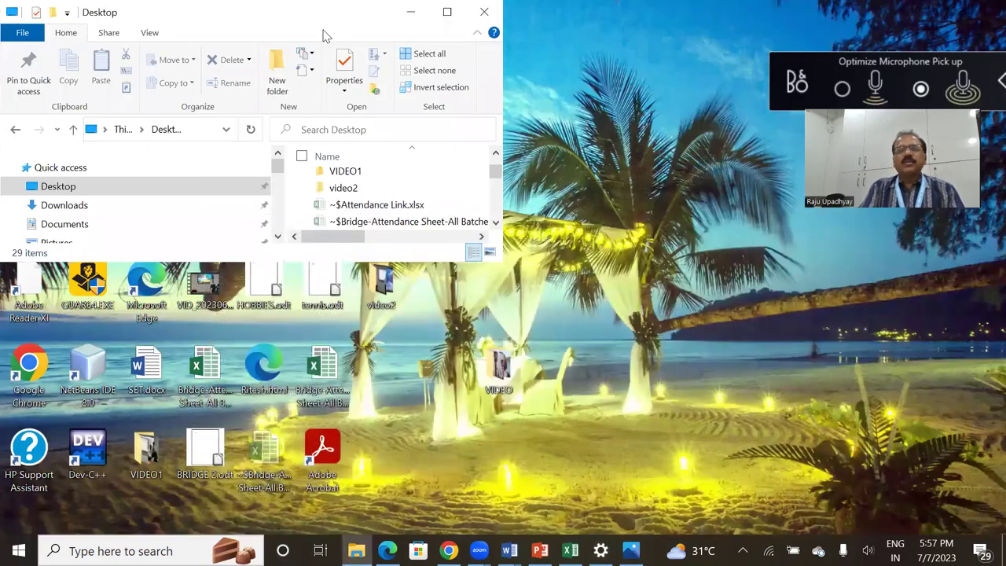
drag(323, 31, 503, 173)
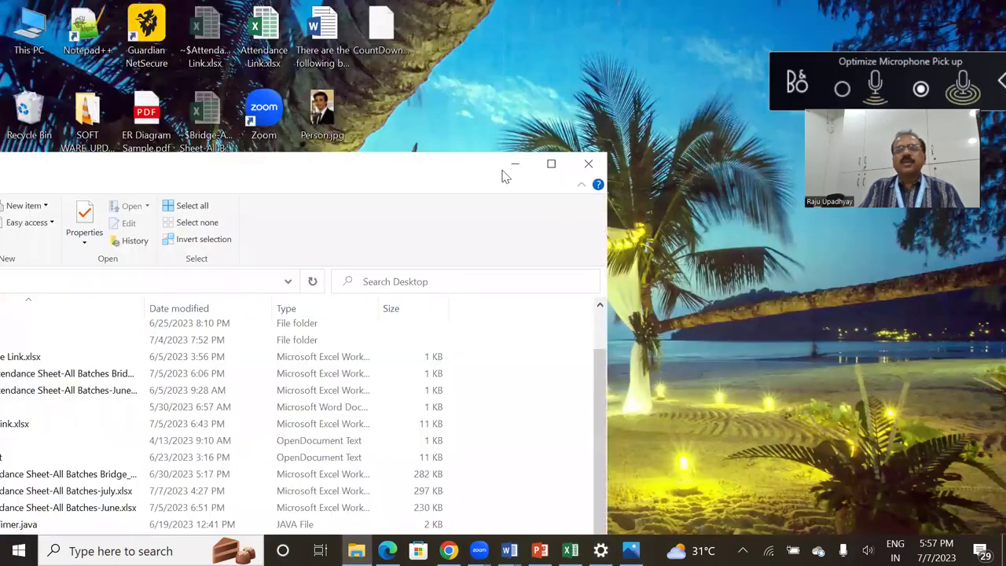
click(517, 167)
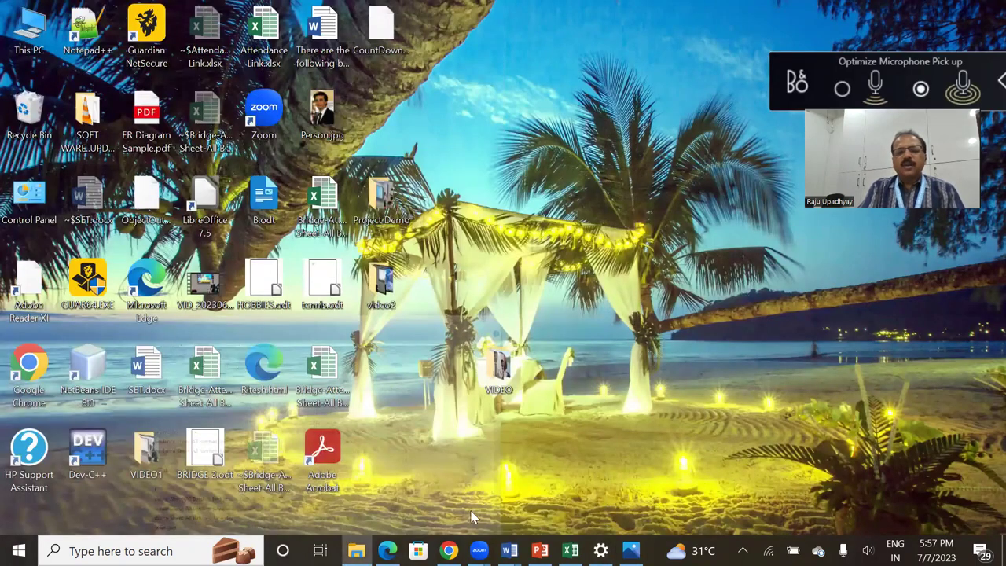
Switch to the blank Excel workbook and capture the whole screen with a fullscreen snip
mouse_move(540, 551)
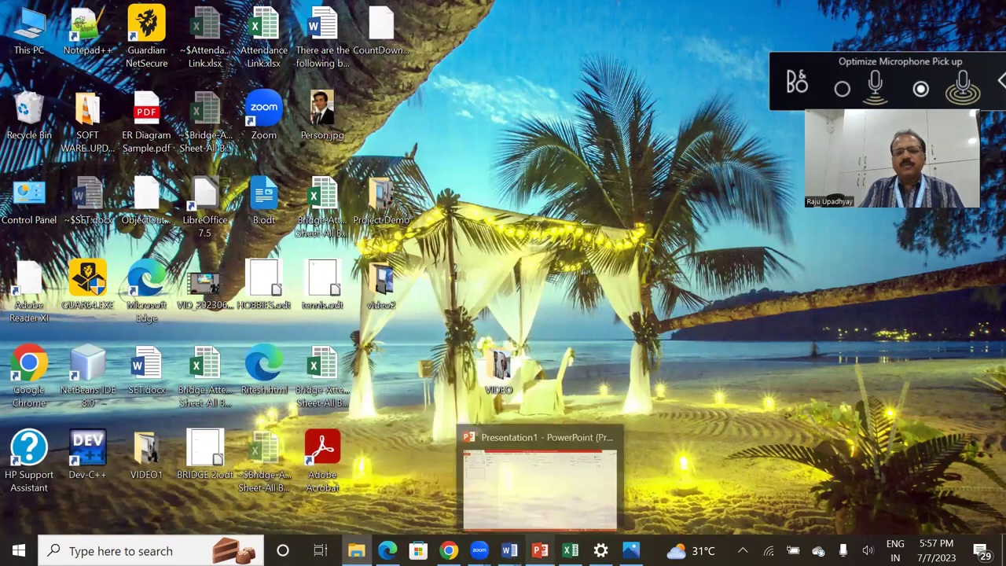
click(571, 551)
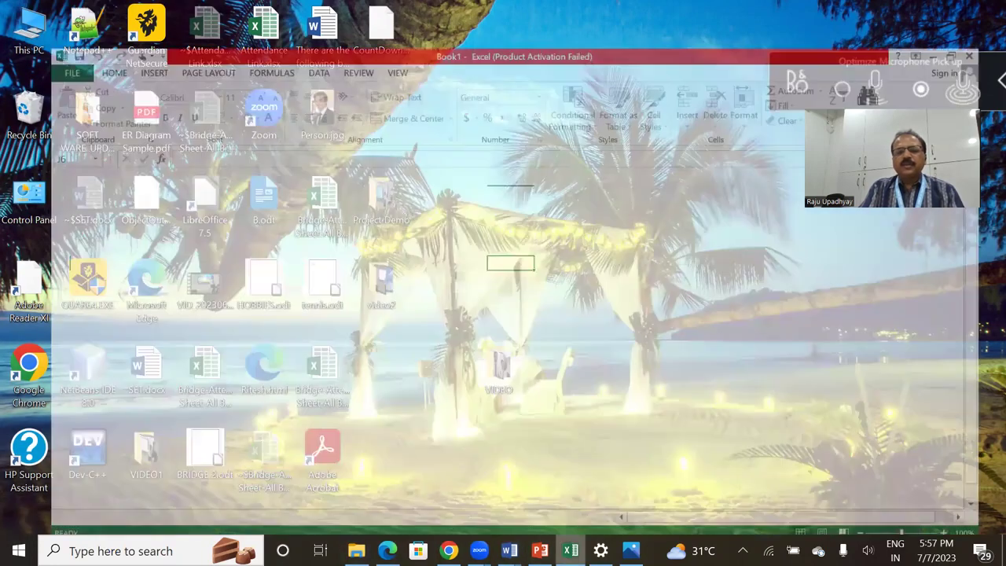
mouse_move(508, 551)
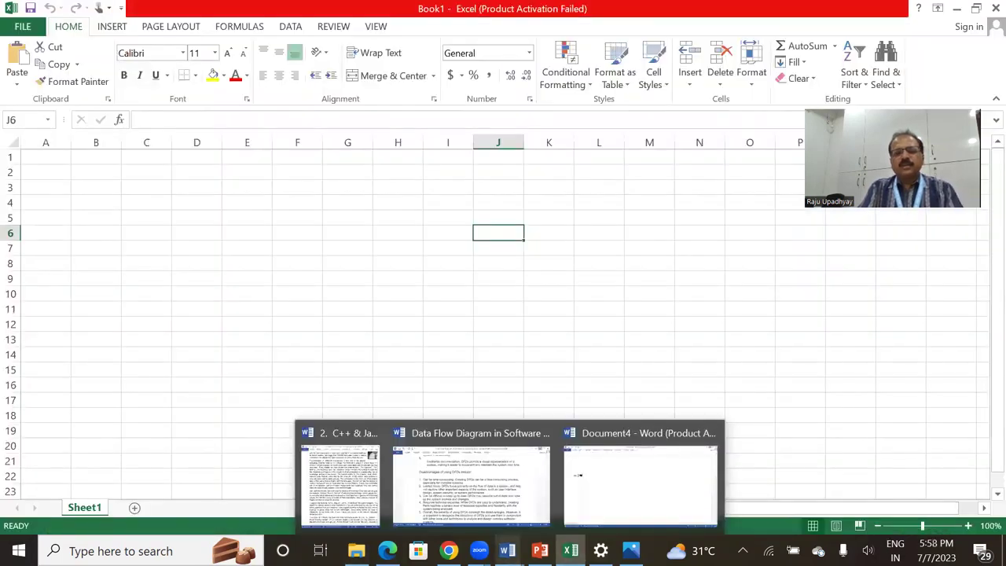
click(517, 438)
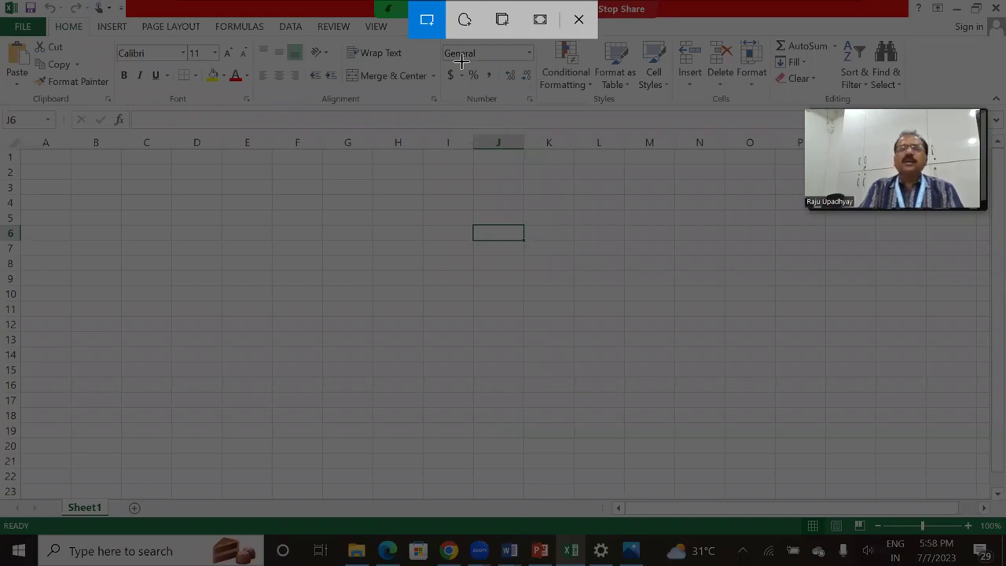
click(545, 24)
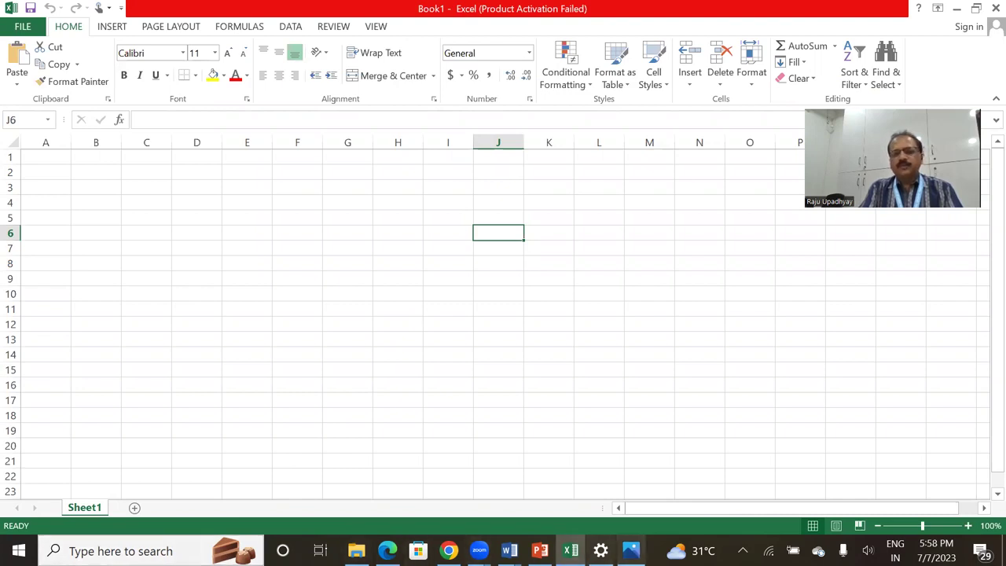
Search Windows for Paint, open it, and paste the fullscreen snip of the Excel workbook onto the blank canvas
key(alt+Tab)
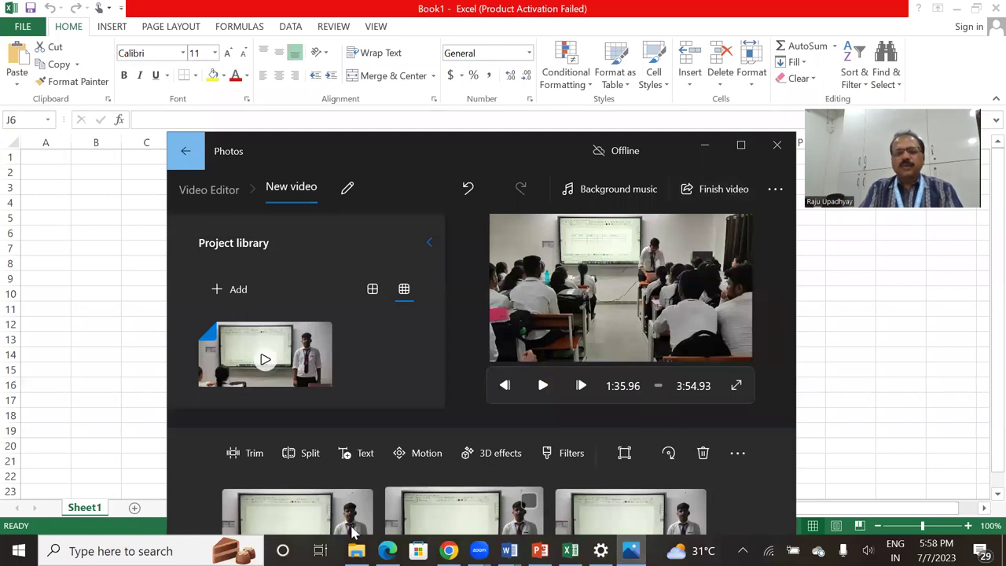
click(118, 552)
text(int)
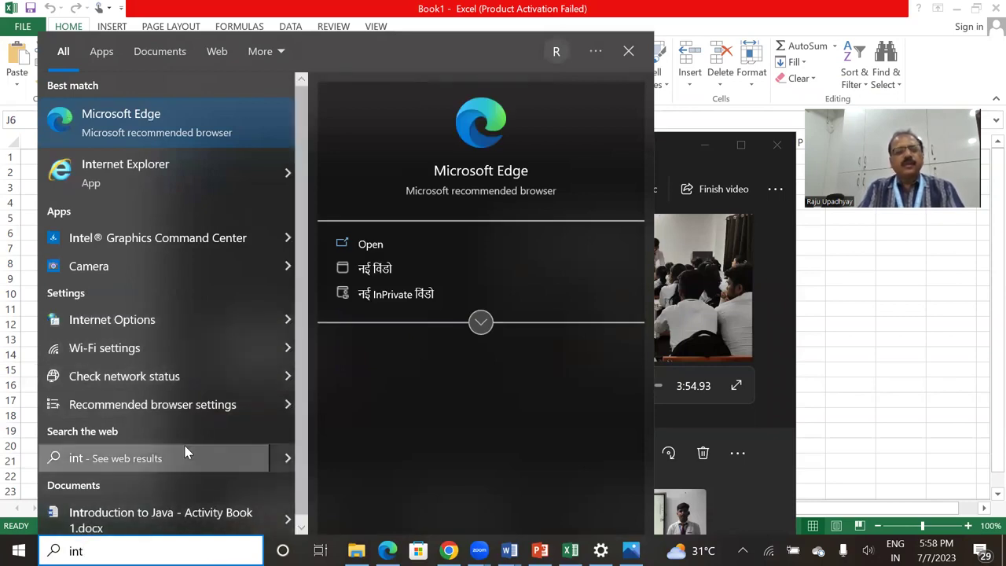
key(BackSpace)
key(BackSpace)
key(BackSpace)
text(paint)
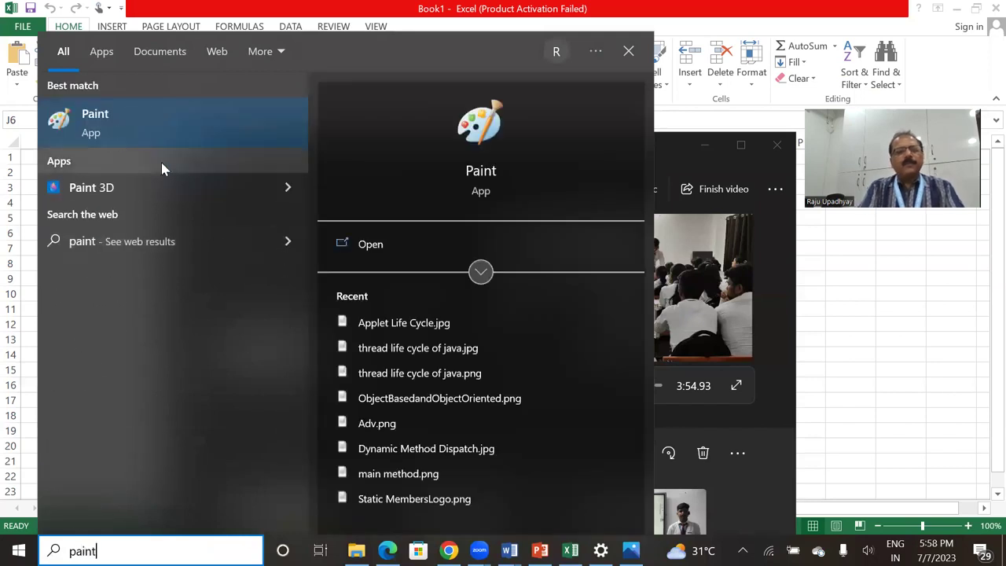
click(108, 123)
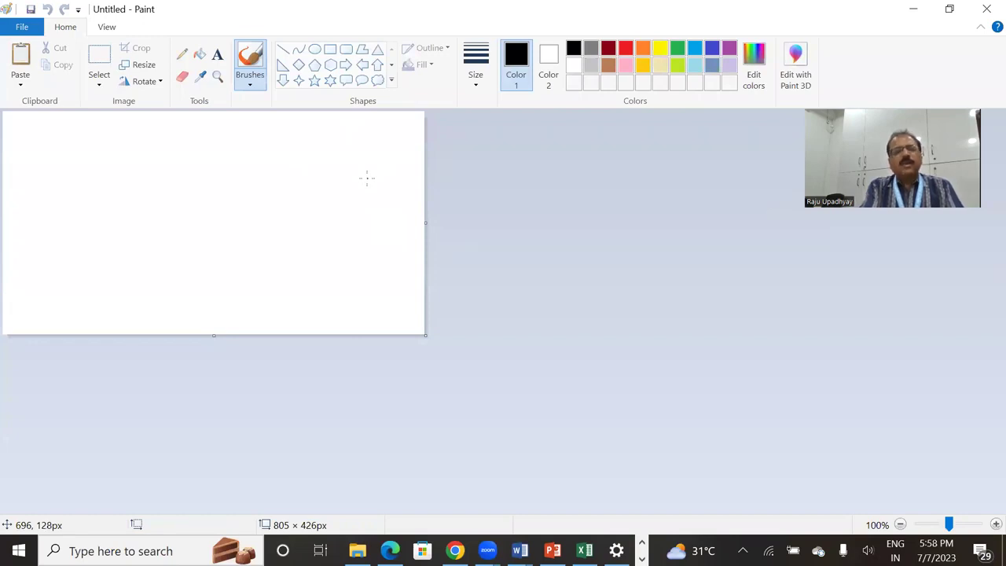
key(ctrl+v)
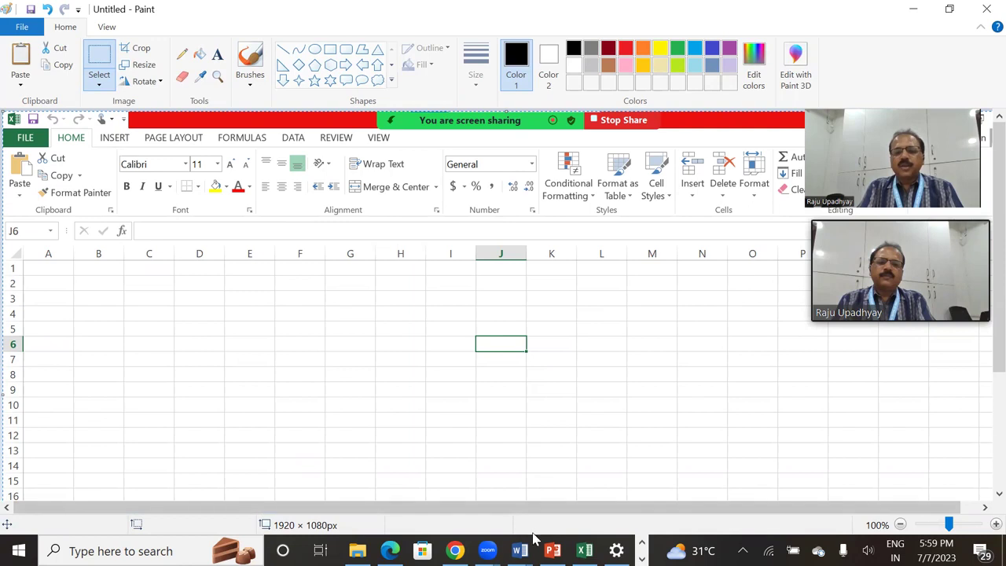
Switch to the YouTube library page in Chrome and capture the "AI MOVIE" video thumbnail with a rectangular snip
click(553, 550)
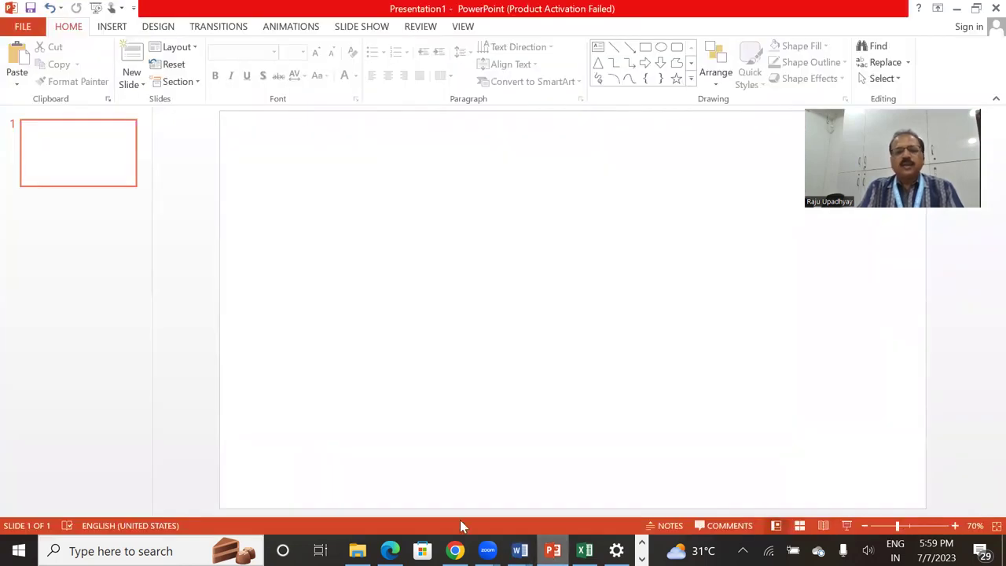
mouse_move(488, 550)
mouse_move(455, 550)
click(464, 480)
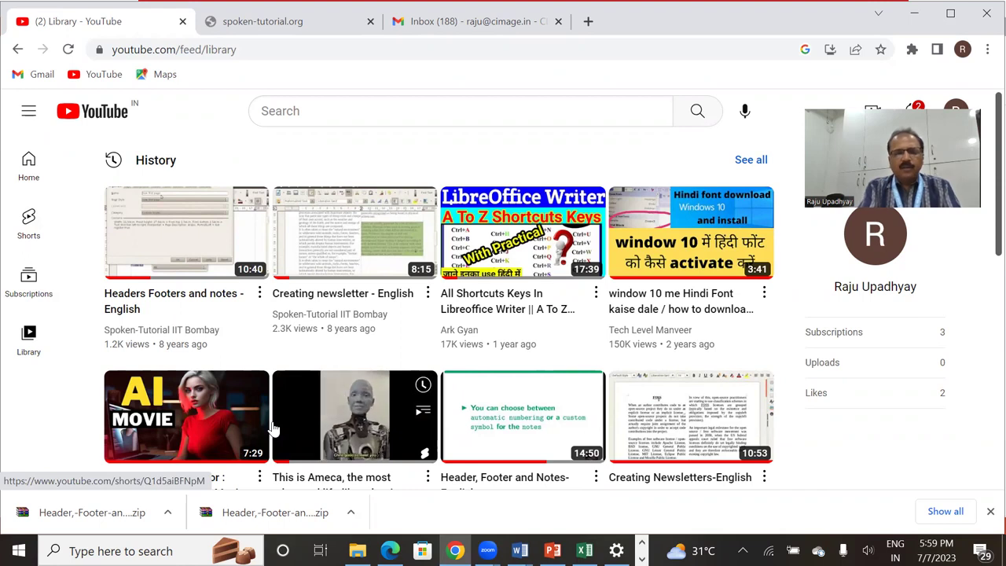
key(super+shift+s)
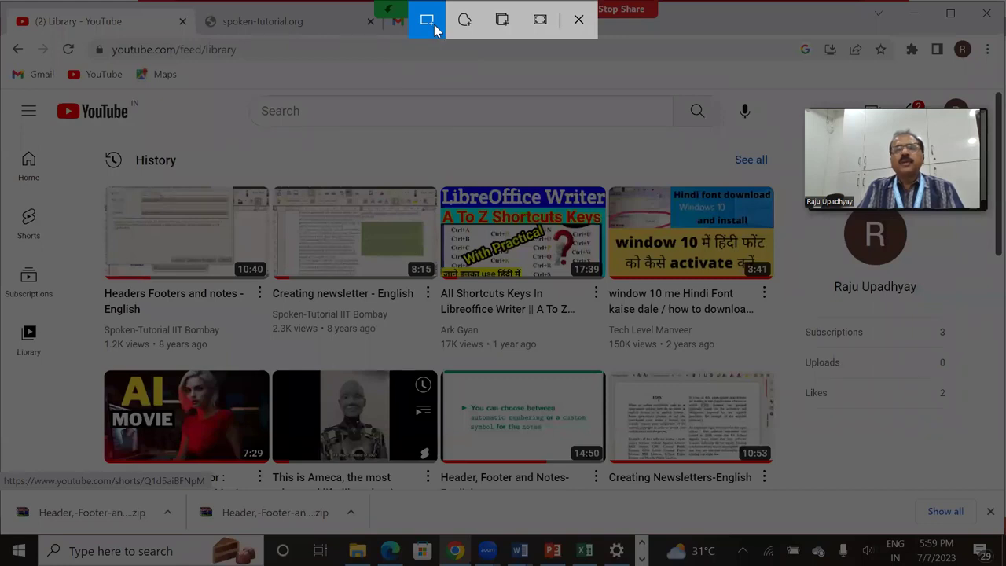
drag(99, 367, 270, 463)
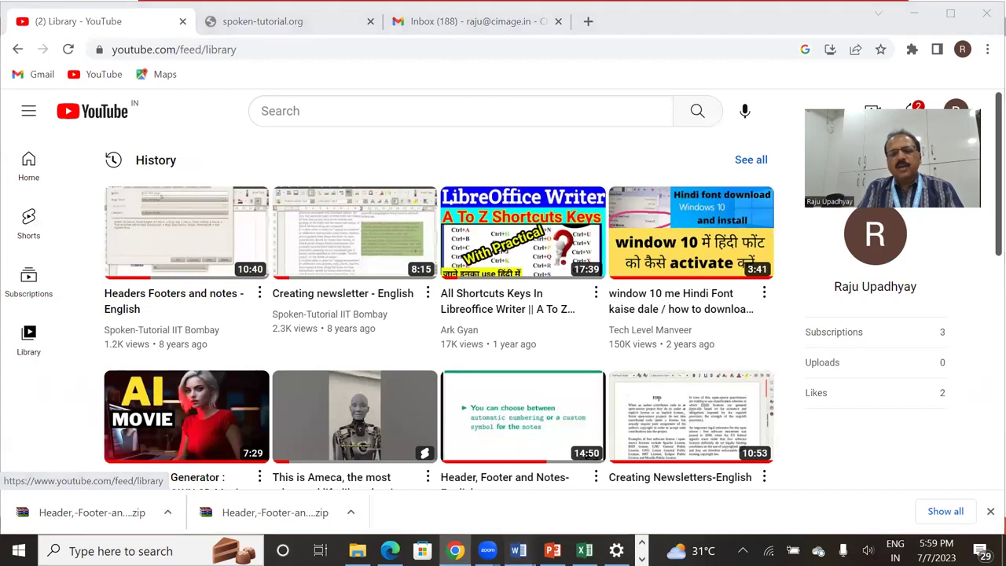
Switch to the Word document Document4 and paste the thumbnail snip two lines below the "Hi" emoji text
mouse_move(519, 551)
click(634, 488)
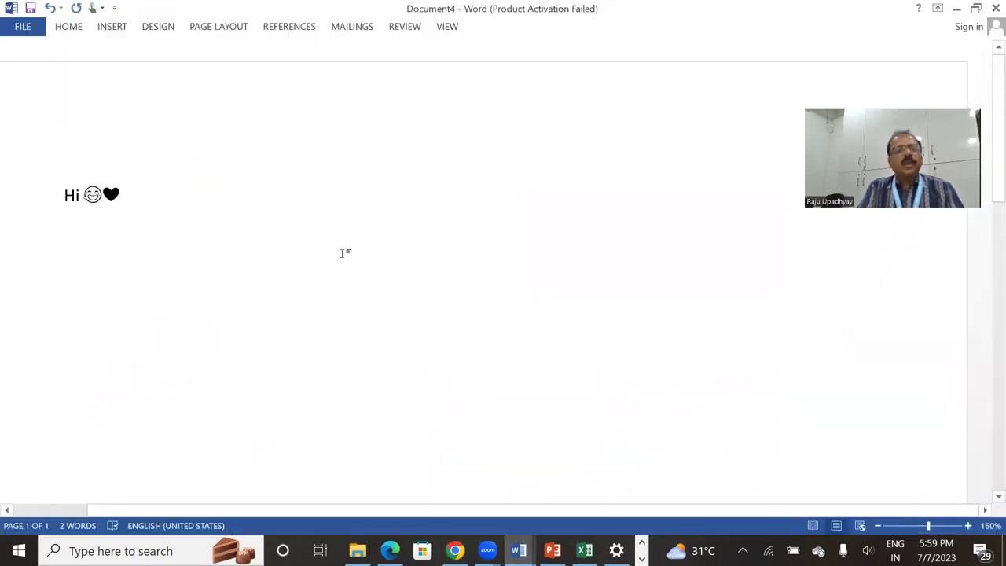
key(Return)
key(Return)
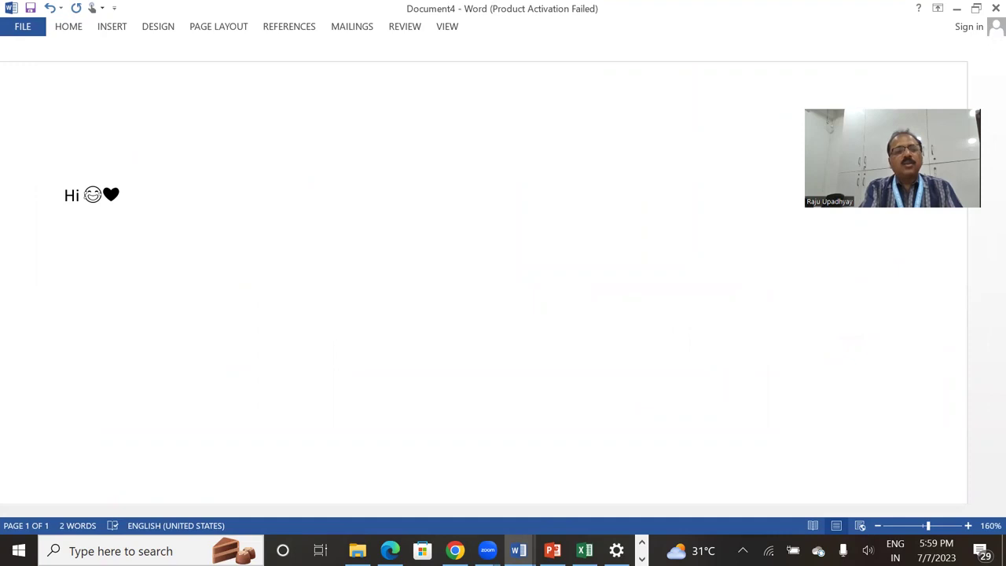
key(ctrl+v)
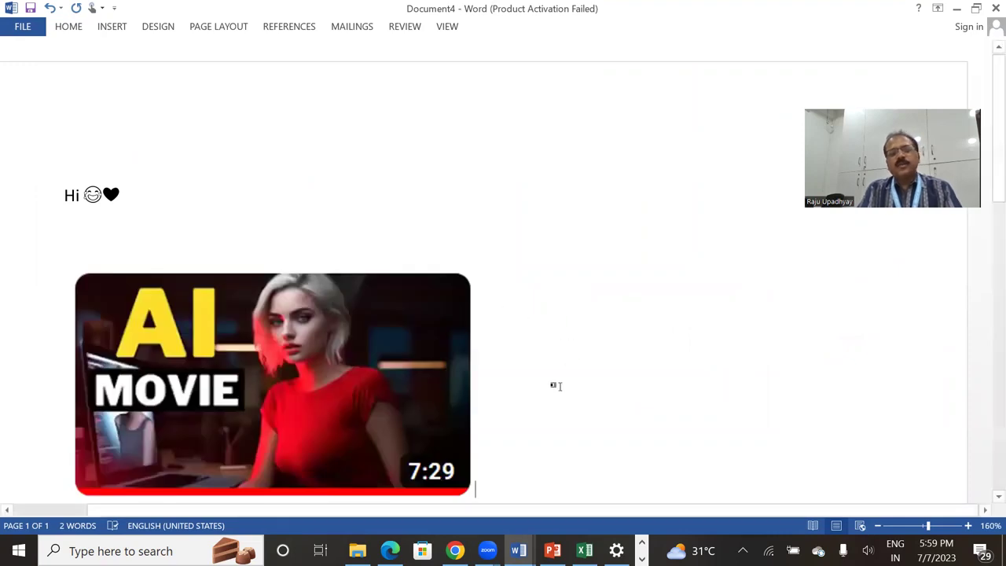